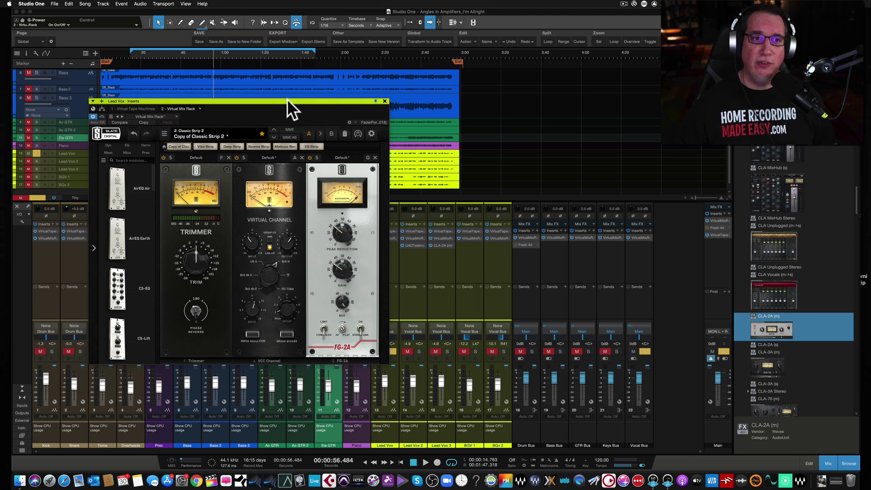
Open the UAD Teletronix LA-2A on the Bass 2 channel and position it clear of the Lead Vox Virtual Mix Rack window.
{"action": "left_click_drag", "start_coordinate": [287, 99], "coordinate": [462, 211]}
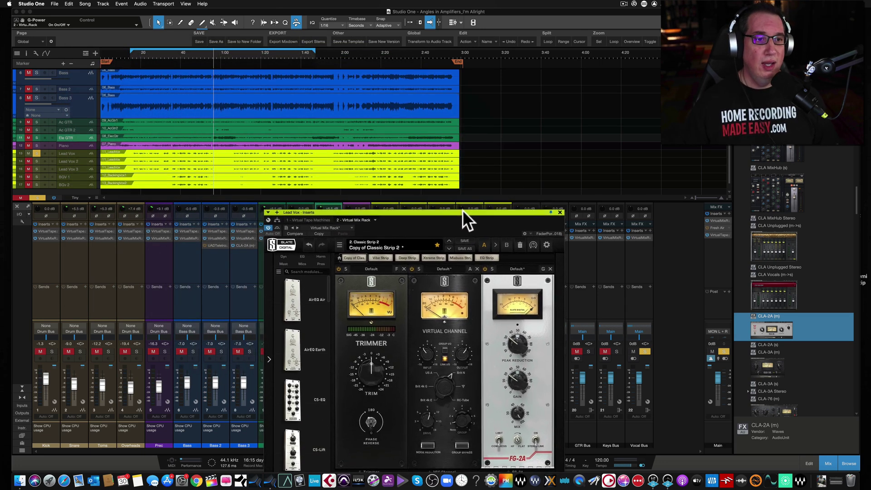
{"action": "left_click", "coordinate": [215, 245]}
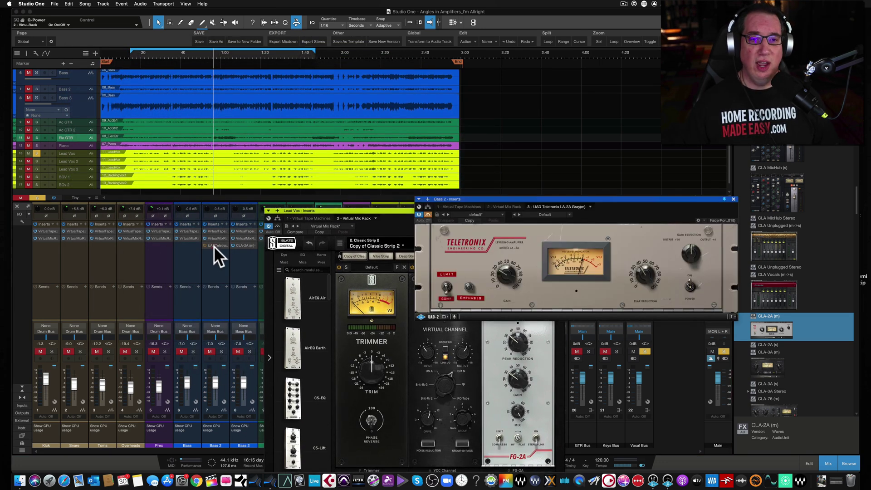
{"action": "left_click_drag", "start_coordinate": [459, 198], "coordinate": [111, 59]}
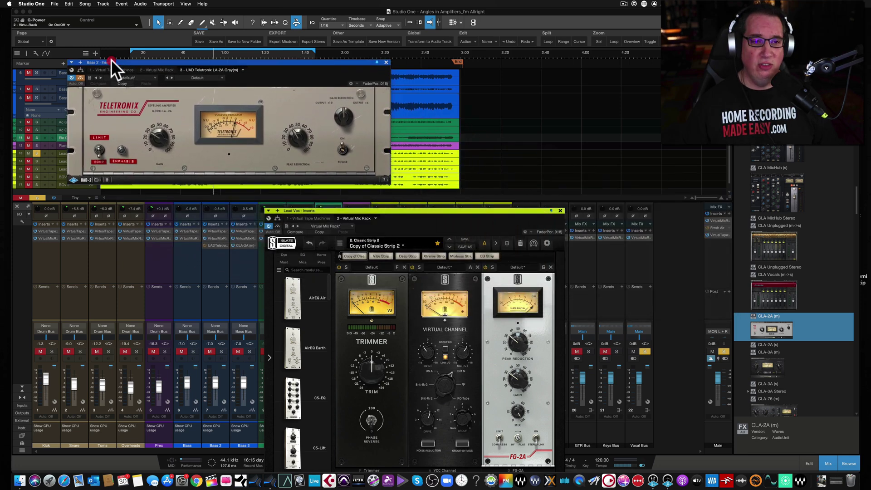
Open the CLA-2A on the Bass 3 channel and arrange all three compressor plug-in windows so they do not overlap.
{"action": "left_click", "coordinate": [244, 245]}
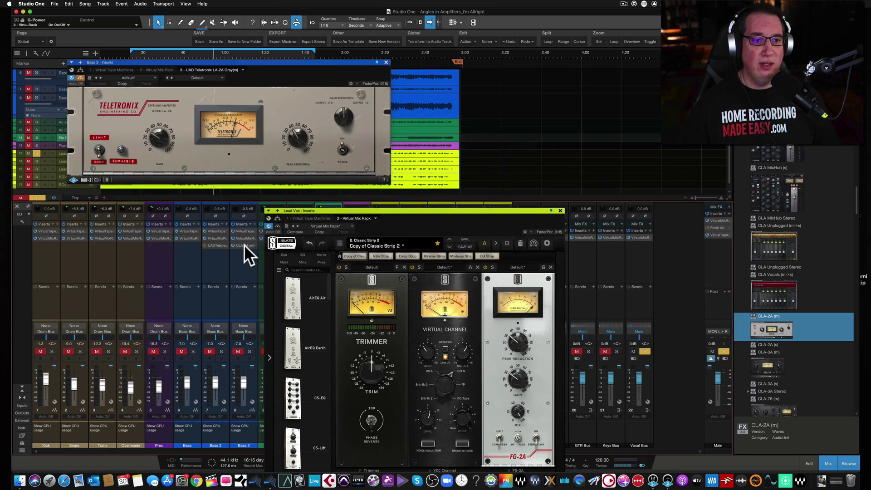
{"action": "left_click_drag", "start_coordinate": [218, 119], "coordinate": [206, 197]}
{"action": "left_click_drag", "start_coordinate": [394, 211], "coordinate": [472, 191]}
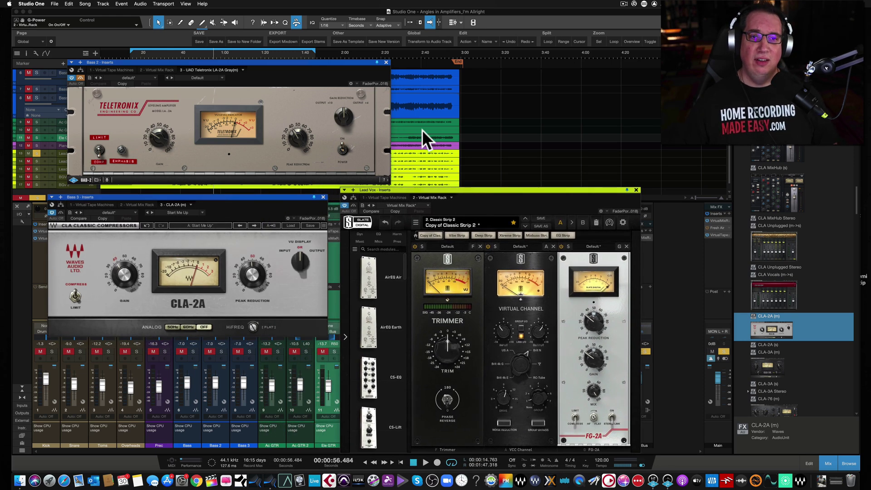
{"action": "left_click_drag", "start_coordinate": [312, 61], "coordinate": [289, 47]}
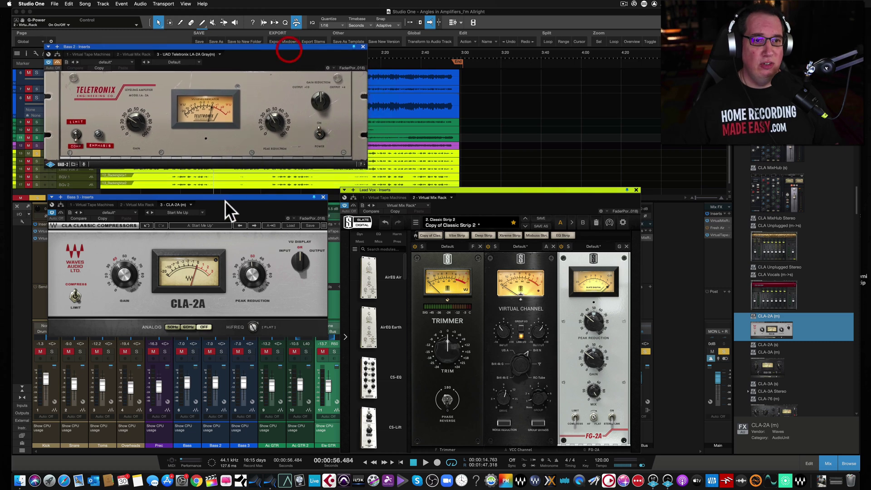
{"action": "left_click_drag", "start_coordinate": [225, 195], "coordinate": [221, 179]}
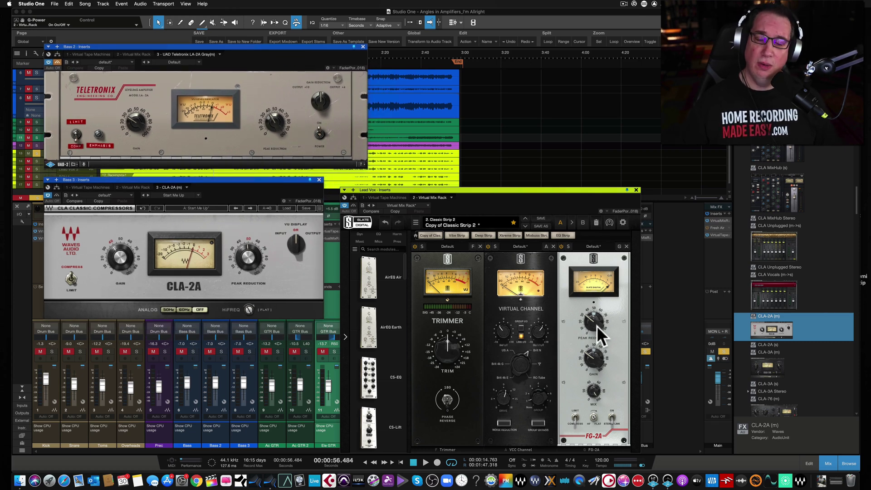
Browse the Virtual Mix Rack's module list around the FG-116 and FG-2A compressors and examine the FG-2A's controls.
{"action": "scroll", "coordinate": [404, 272], "scroll_direction": "down", "scroll_amount": 10}
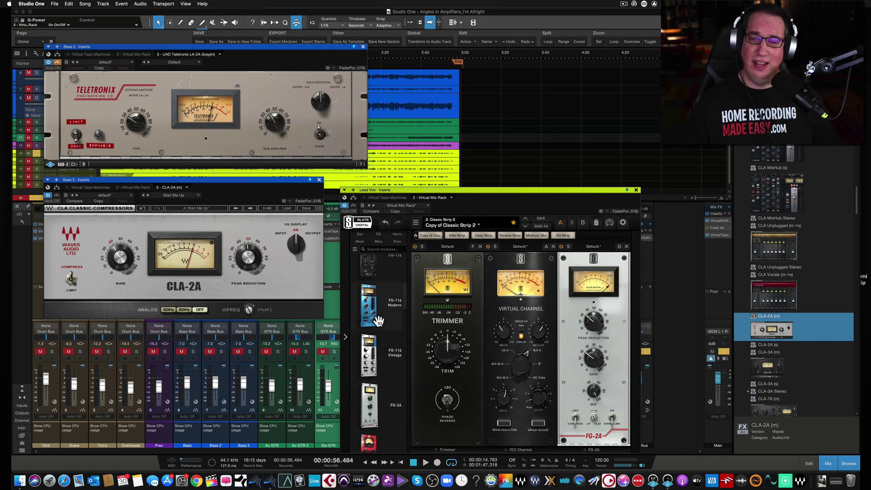
{"action": "mouse_move", "coordinate": [388, 313]}
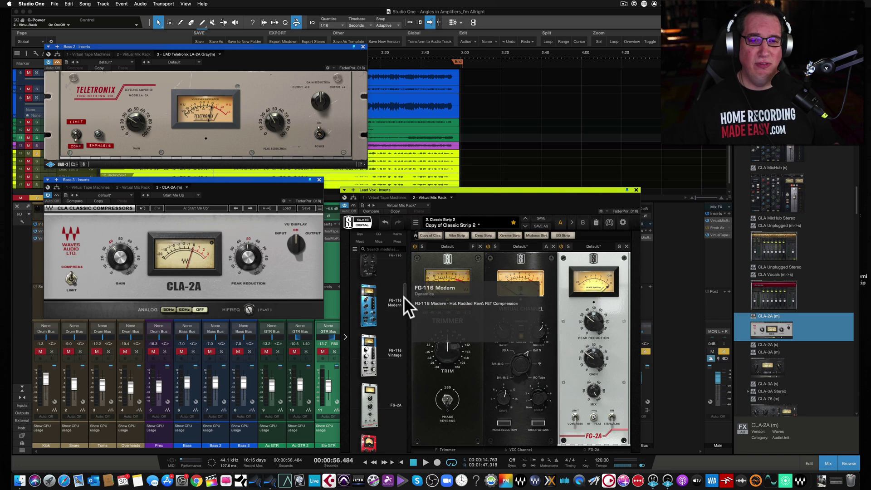
{"action": "left_click_drag", "start_coordinate": [404, 296], "coordinate": [404, 286]}
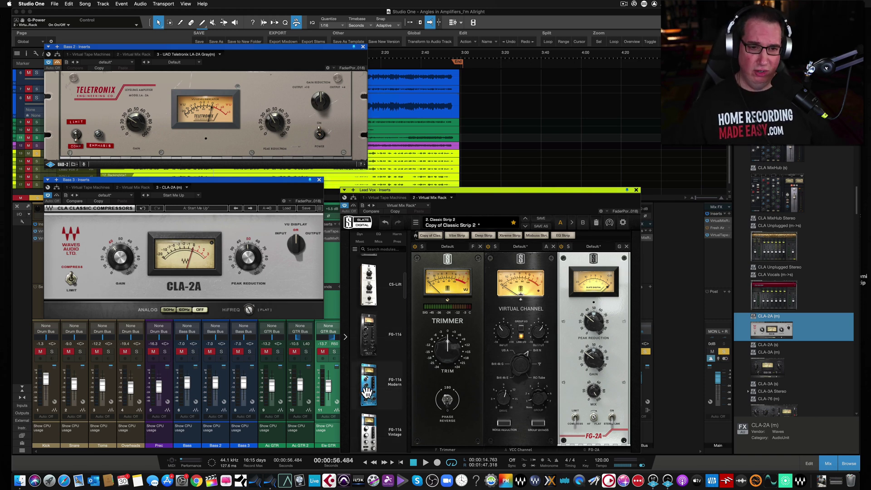
{"action": "left_click_drag", "start_coordinate": [404, 290], "coordinate": [402, 313]}
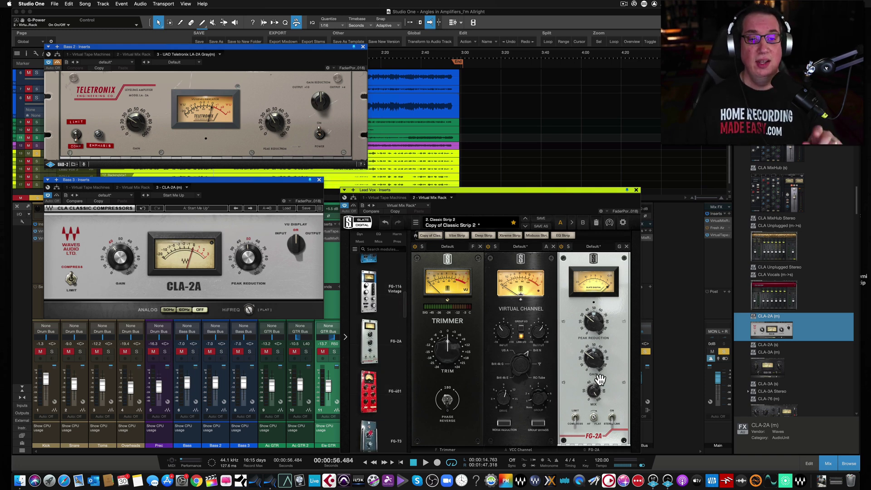
{"action": "left_click_drag", "start_coordinate": [588, 363], "coordinate": [587, 371]}
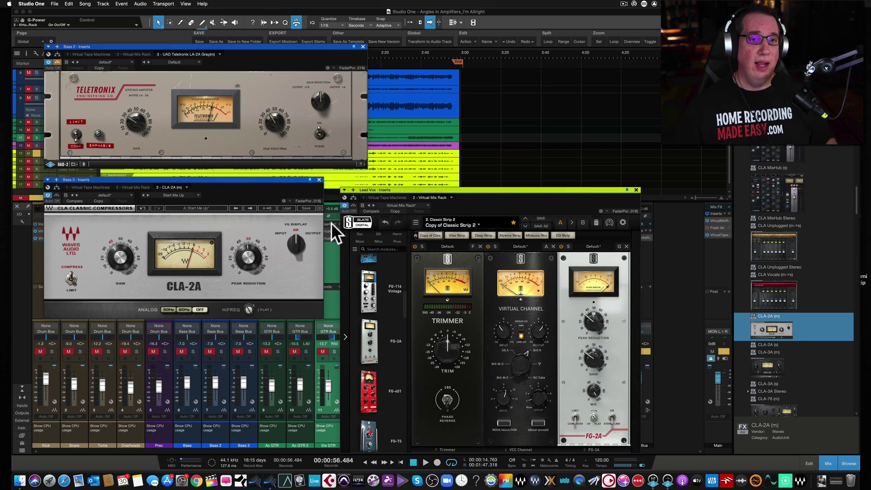
{"action": "left_click_drag", "start_coordinate": [375, 189], "coordinate": [372, 182]}
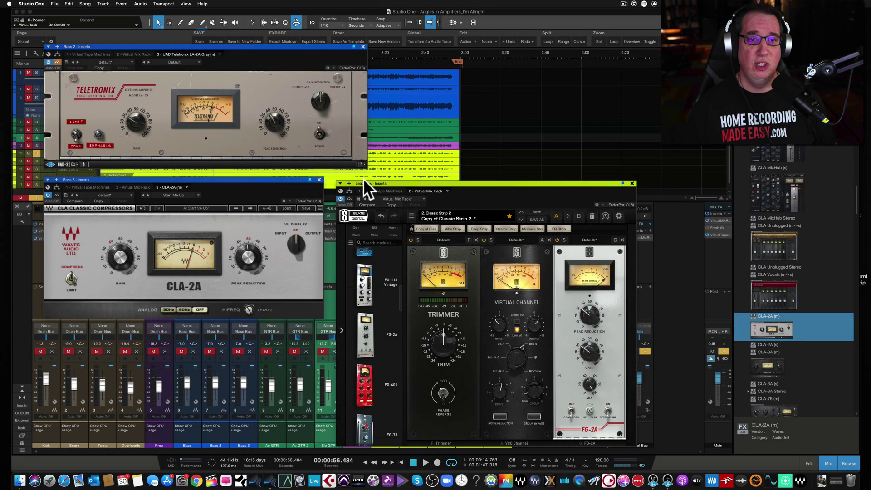
Close the CLA-2A, Teletronix LA-2A and Lead Vox Virtual Mix Rack windows to clear the mixer.
{"action": "left_click", "coordinate": [319, 179]}
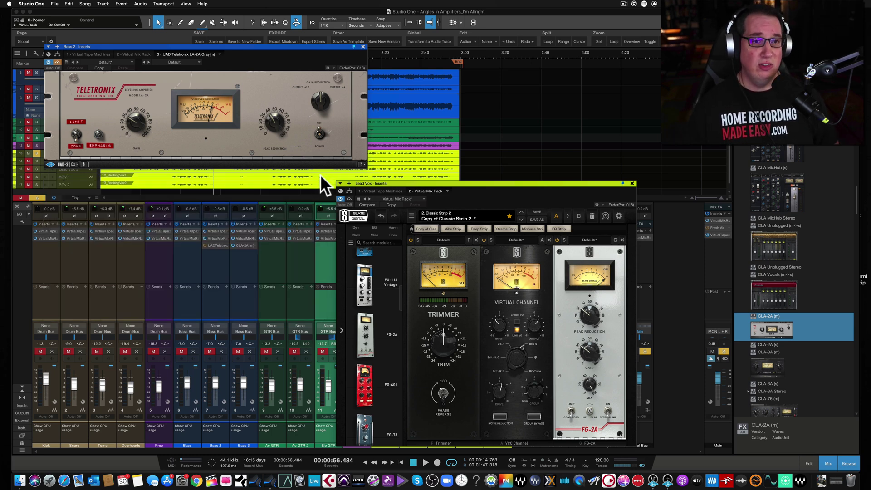
{"action": "left_click", "coordinate": [362, 46]}
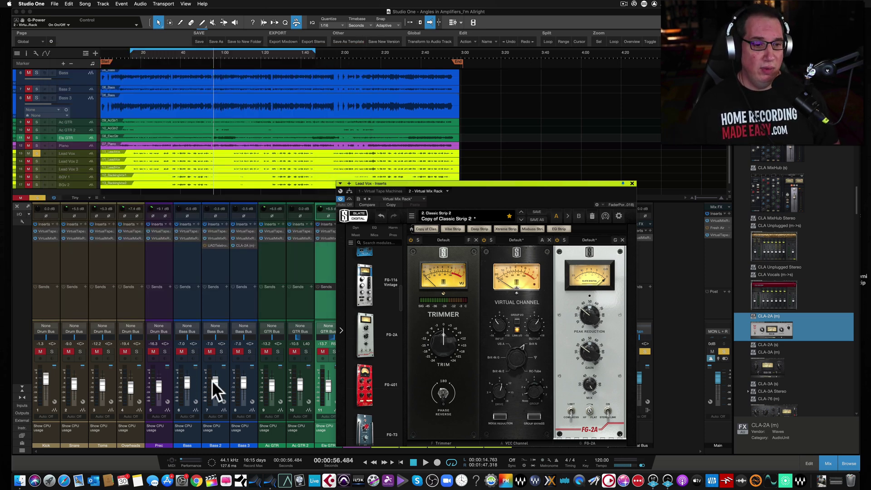
{"action": "left_click_drag", "start_coordinate": [387, 182], "coordinate": [353, 159]}
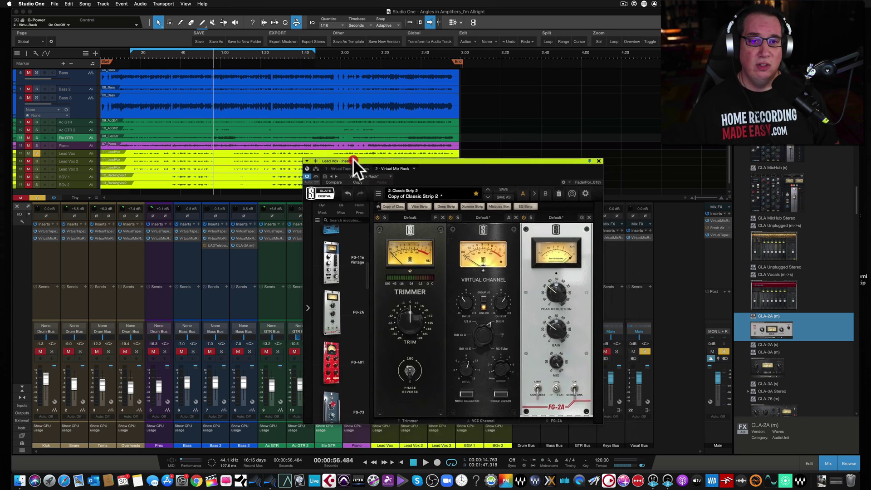
{"action": "left_click", "coordinate": [599, 161]}
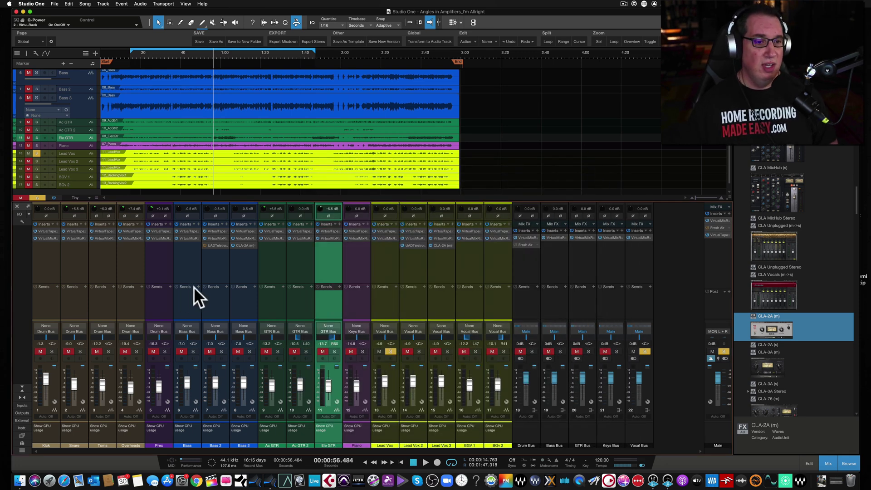
Solo the Bass channel and turn off solo on the Lead Vox channel.
{"action": "left_click", "coordinate": [182, 303]}
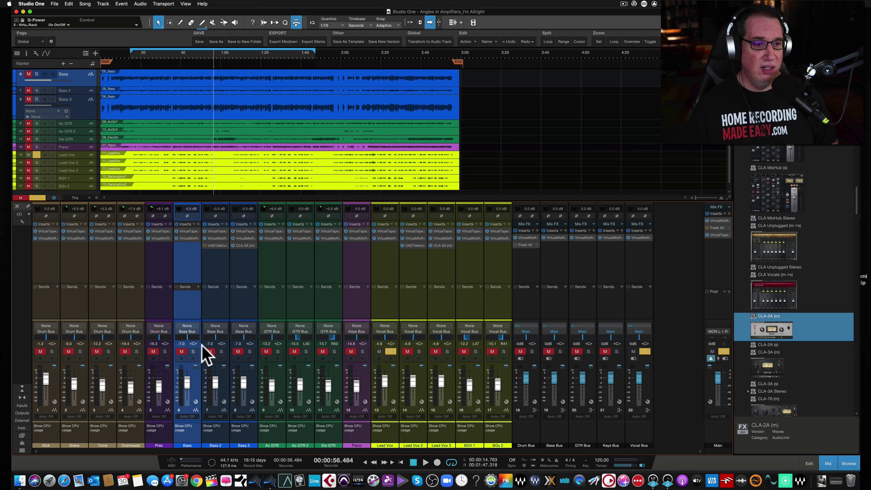
{"action": "left_click", "coordinate": [193, 352]}
{"action": "left_click", "coordinate": [391, 352]}
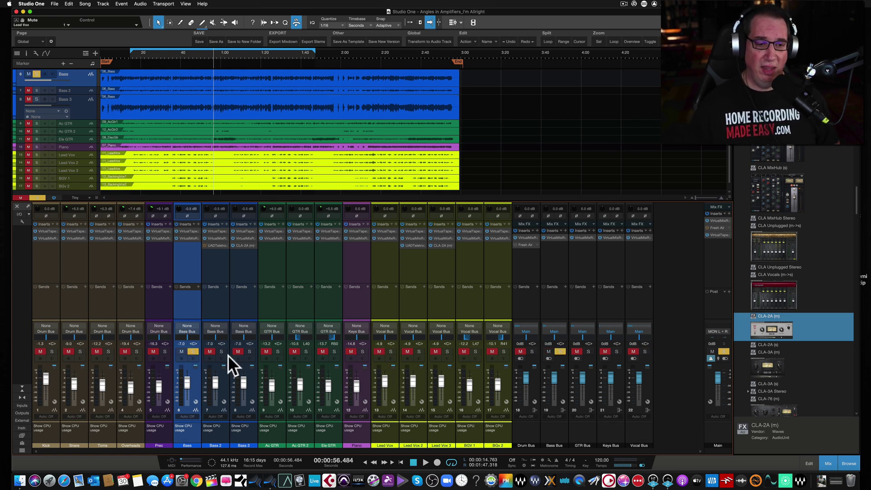
{"action": "left_click", "coordinate": [218, 303]}
{"action": "left_click", "coordinate": [237, 300]}
{"action": "left_click", "coordinate": [216, 303]}
{"action": "left_click", "coordinate": [192, 304]}
{"action": "left_click", "coordinate": [213, 304]}
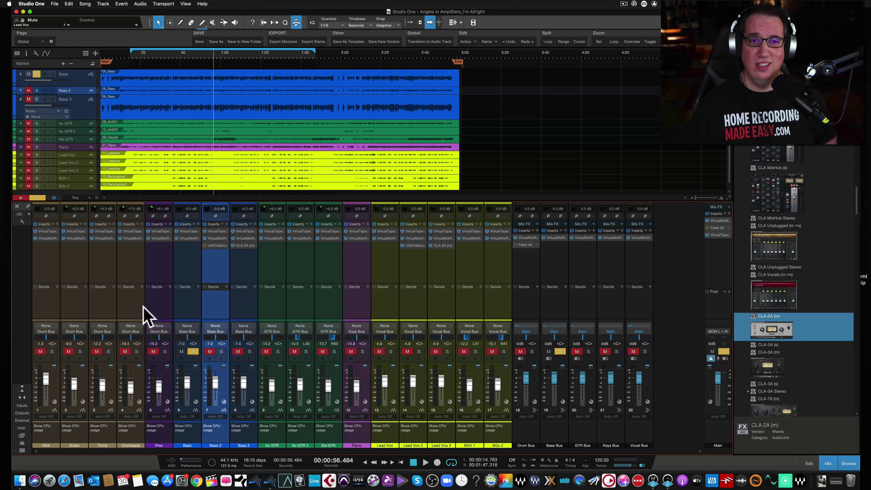
Move the playhead to about 0:17 and open the Bass channel's Virtual Mix Rack, placing its window over the mixer.
{"action": "left_click", "coordinate": [186, 297]}
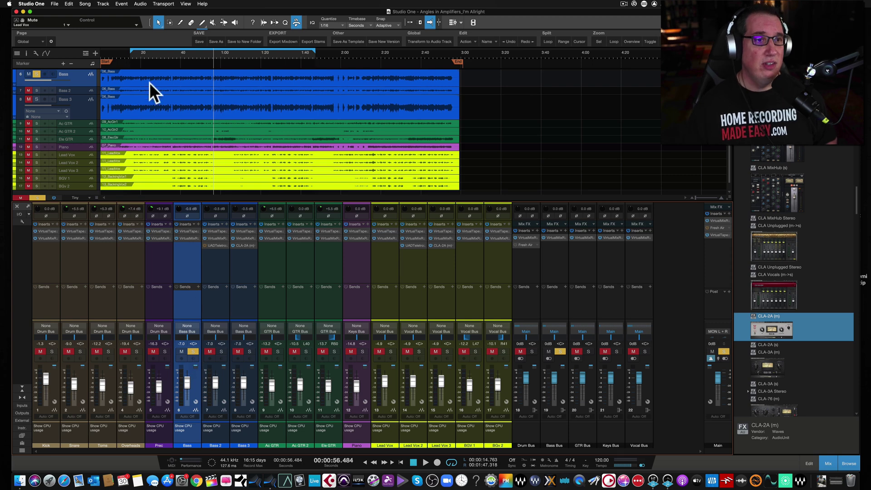
{"action": "left_click", "coordinate": [135, 53]}
{"action": "left_click", "coordinate": [189, 238]}
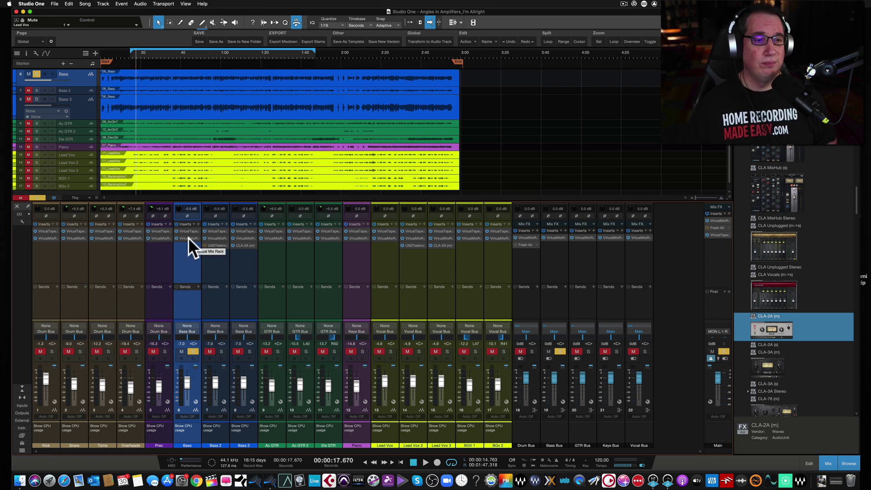
{"action": "left_click_drag", "start_coordinate": [249, 63], "coordinate": [295, 151]}
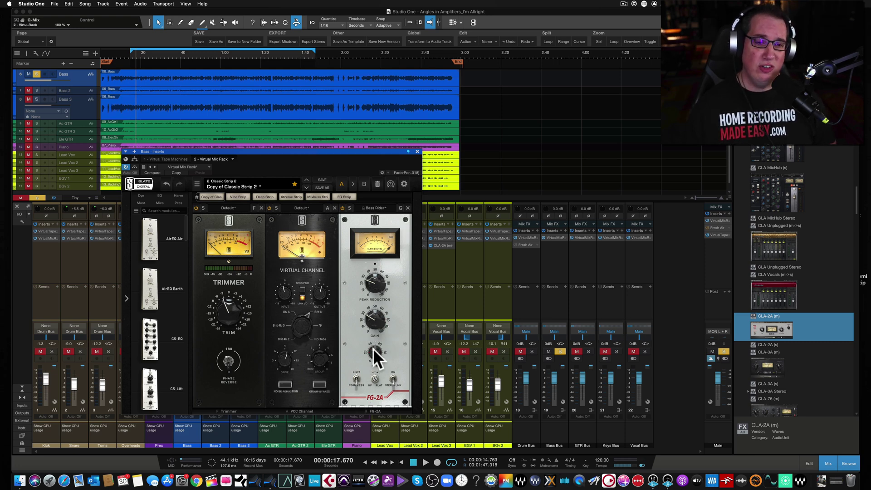
Set the FG-2A to Compress mode with its high-frequency filter at 100% and stereo link off.
{"action": "left_click_drag", "start_coordinate": [372, 381], "coordinate": [371, 377]}
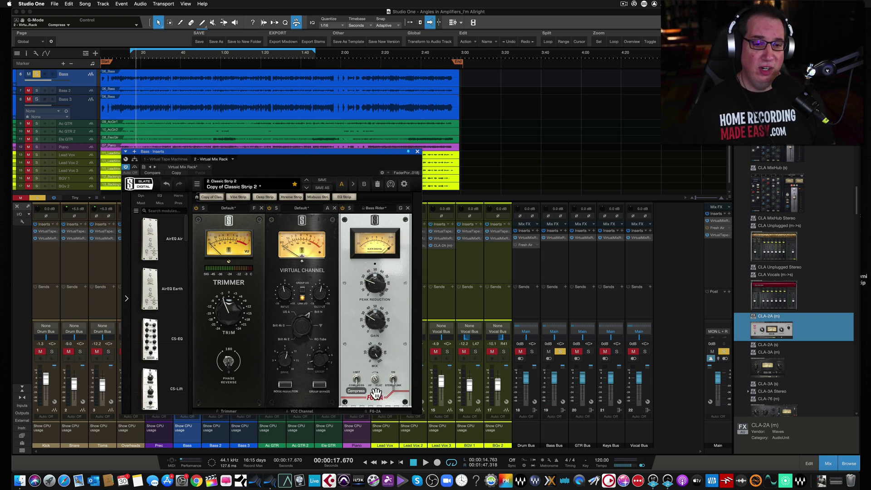
{"action": "left_click_drag", "start_coordinate": [375, 379], "coordinate": [359, 449]}
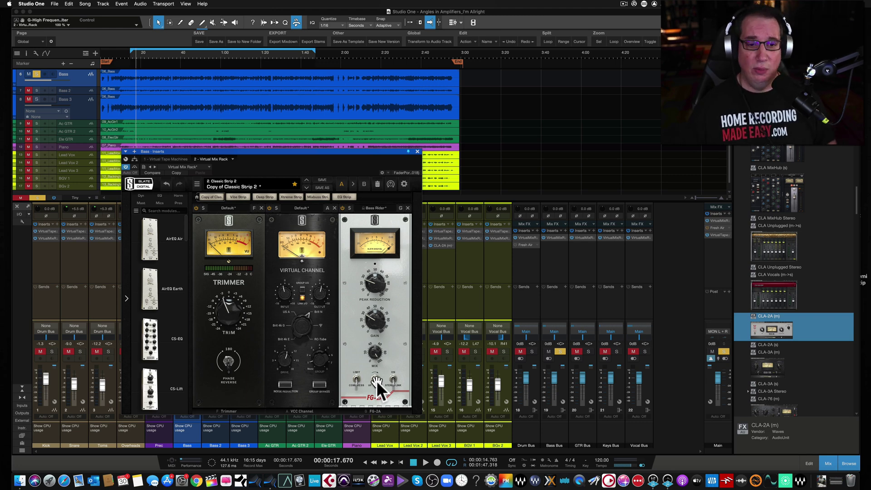
{"action": "left_click", "coordinate": [393, 380]}
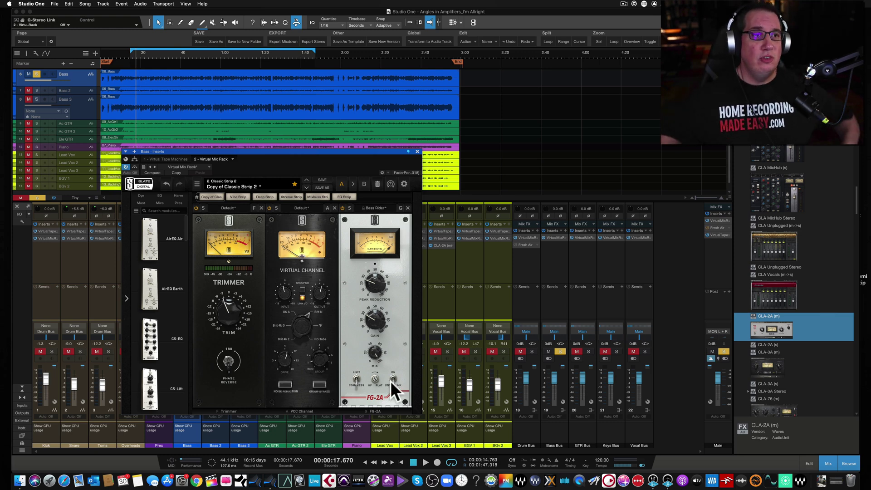
Play the soloed Bass track and compare its sound with the FG-2A bypassed and re-enabled.
{"action": "key", "text": "space"}
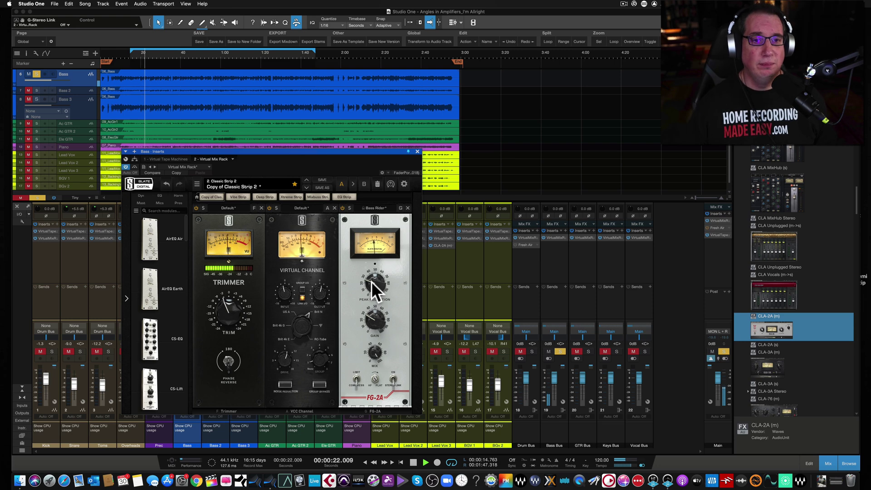
{"action": "mouse_move", "coordinate": [372, 281]}
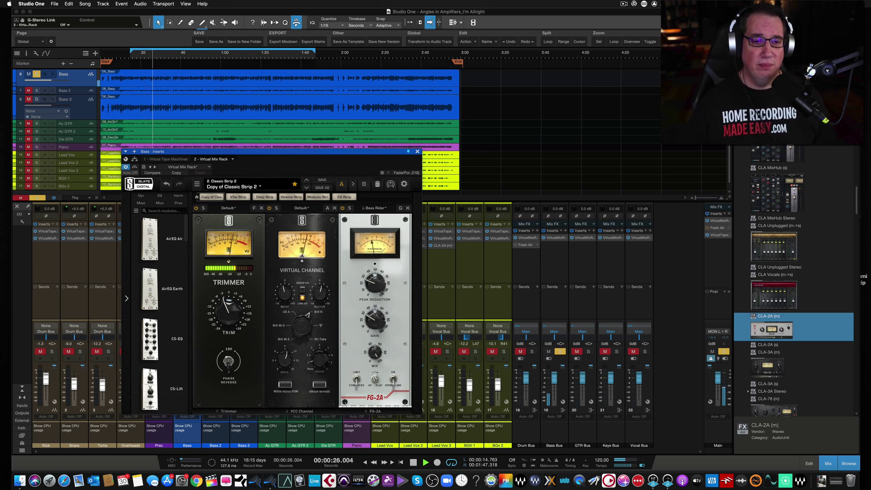
{"action": "left_click", "coordinate": [342, 205]}
{"action": "left_click_drag", "start_coordinate": [336, 151], "coordinate": [455, 175]}
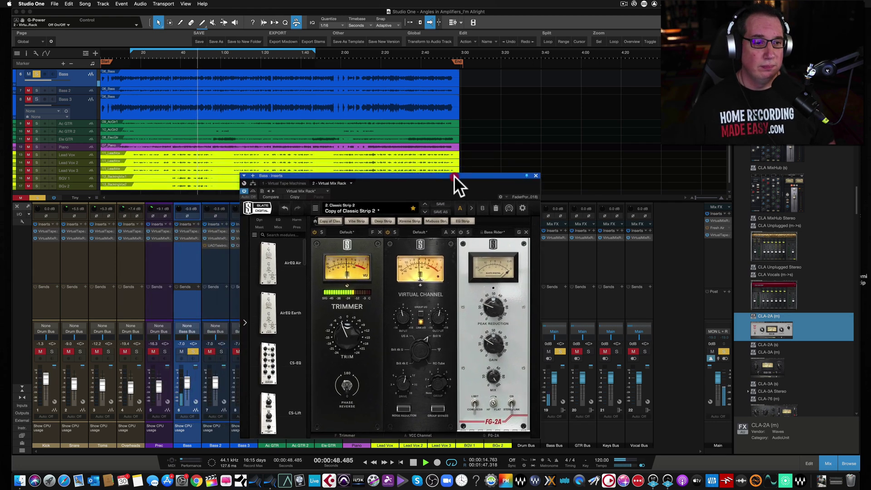
{"action": "left_click", "coordinate": [460, 232]}
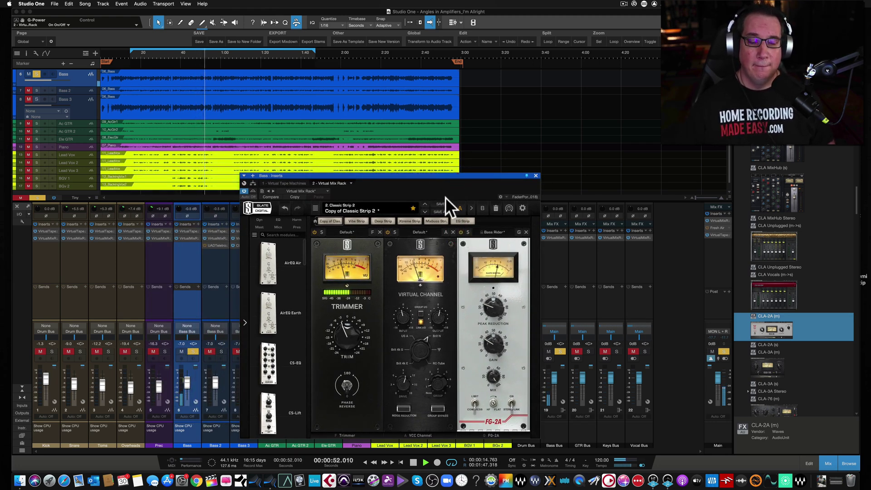
Raise the FG-2A's peak reduction and set its gain to 34.0, comparing the result against bypass during playback.
{"action": "left_click_drag", "start_coordinate": [436, 177], "coordinate": [421, 168]}
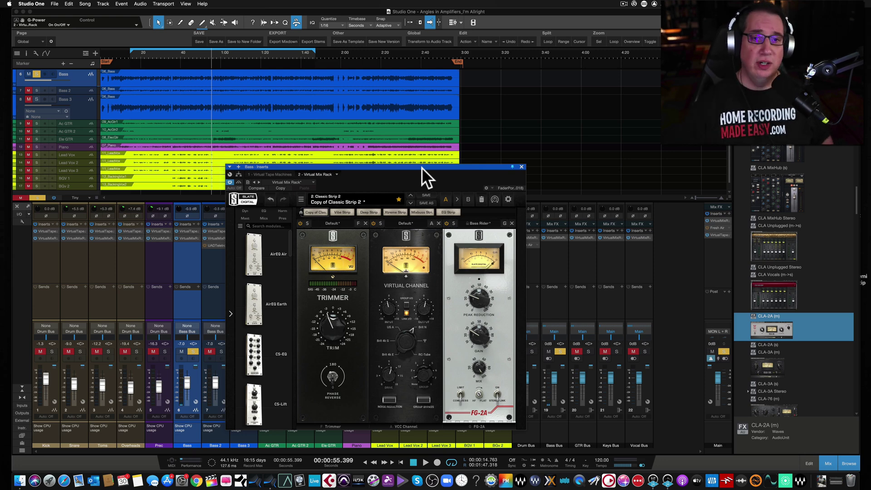
{"action": "left_click_drag", "start_coordinate": [418, 166], "coordinate": [415, 165]}
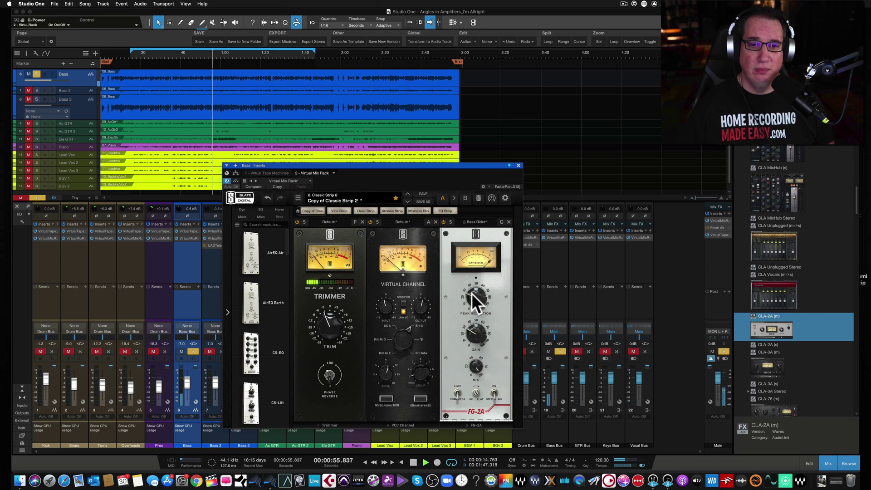
{"action": "left_click_drag", "start_coordinate": [472, 292], "coordinate": [471, 290]}
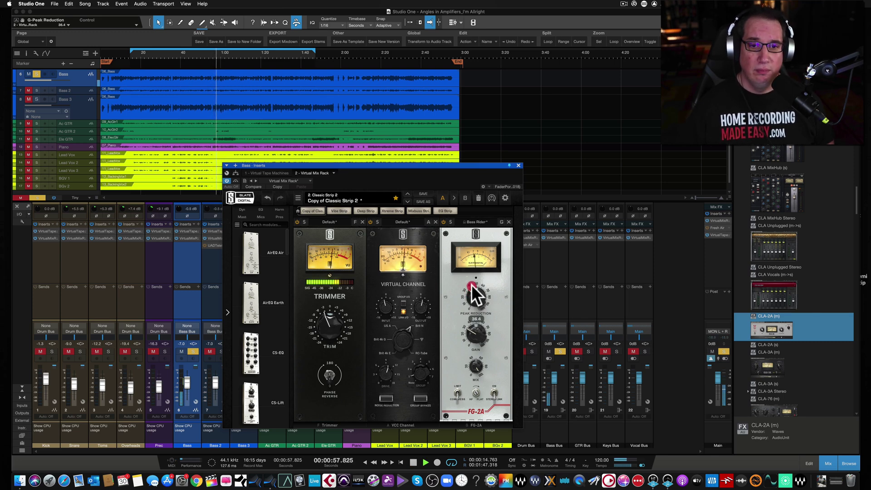
{"action": "left_click_drag", "start_coordinate": [472, 327], "coordinate": [472, 322]}
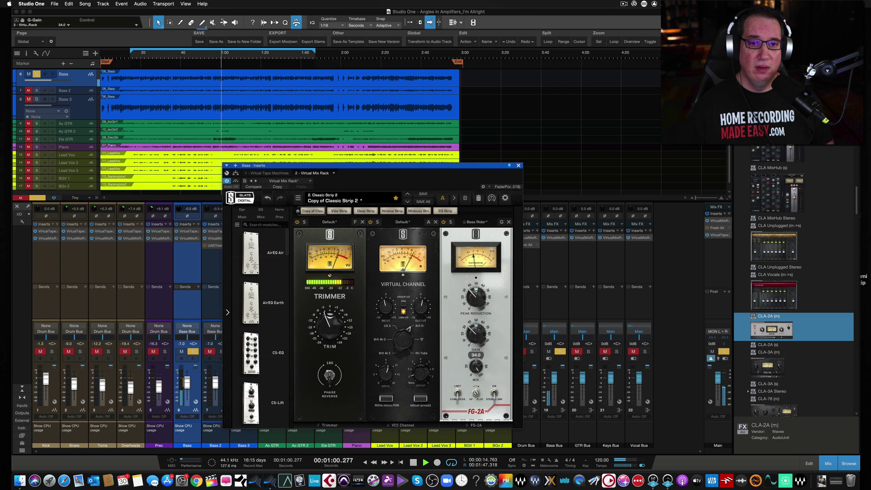
{"action": "left_click", "coordinate": [443, 220]}
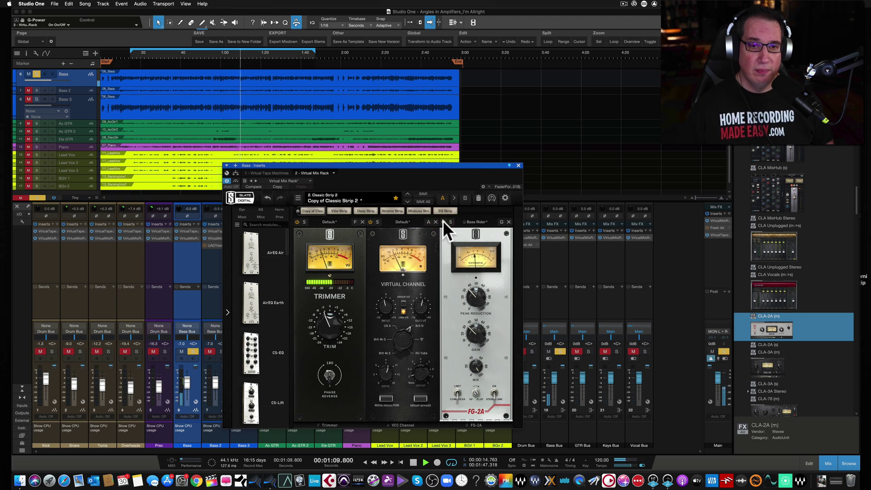
Compare the Bass track with the FG-2A bypassed and re-enabled, stop playback, and close the Virtual Mix Rack window.
{"action": "left_click", "coordinate": [443, 221]}
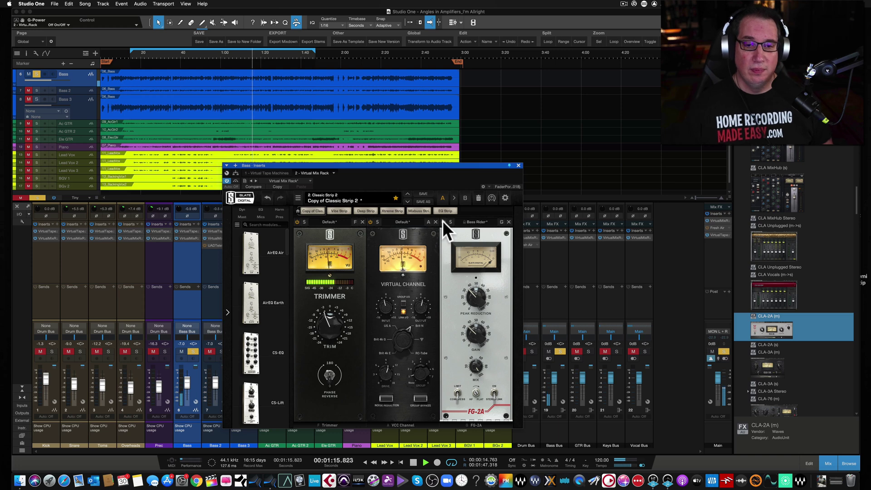
{"action": "left_click", "coordinate": [442, 220]}
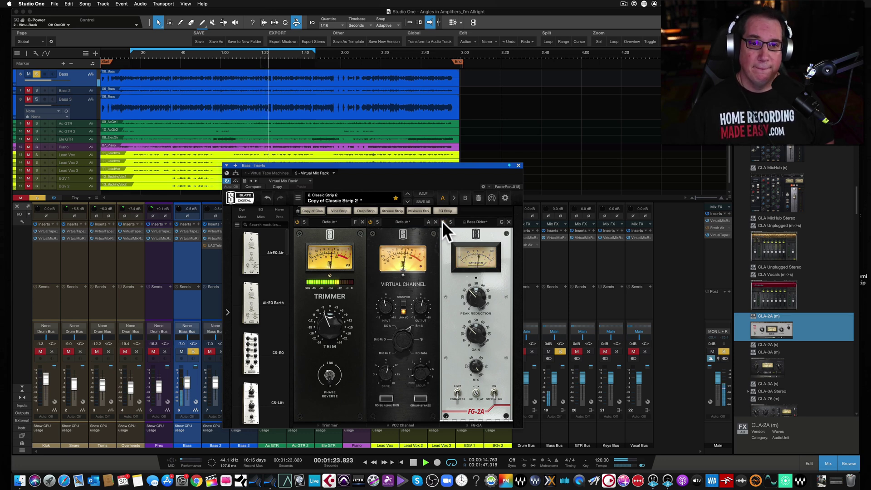
{"action": "key", "text": "space"}
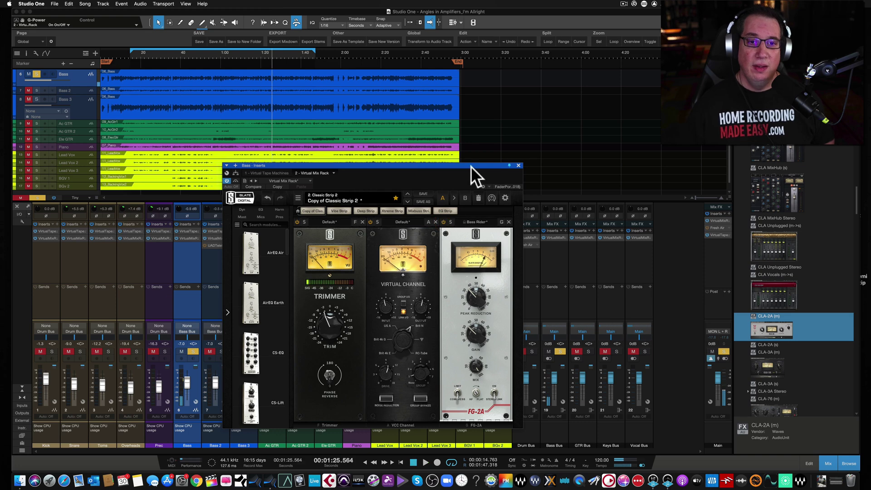
{"action": "left_click_drag", "start_coordinate": [431, 166], "coordinate": [423, 170]}
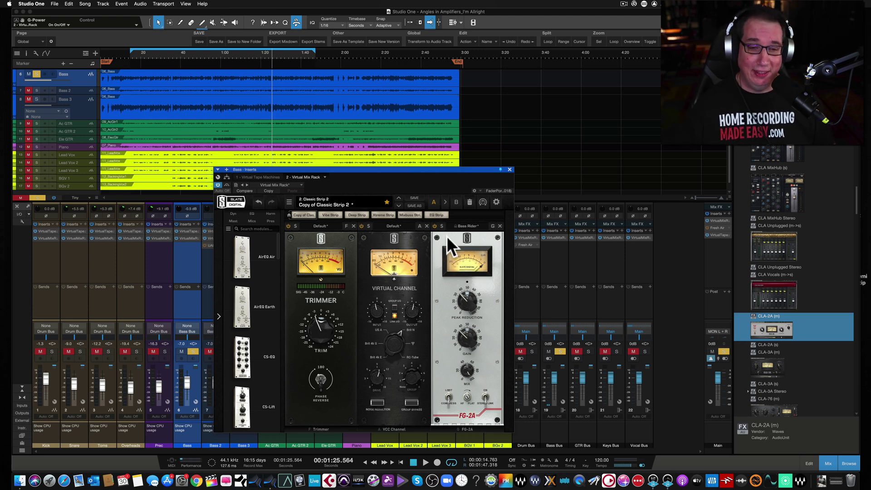
{"action": "left_click", "coordinate": [509, 169]}
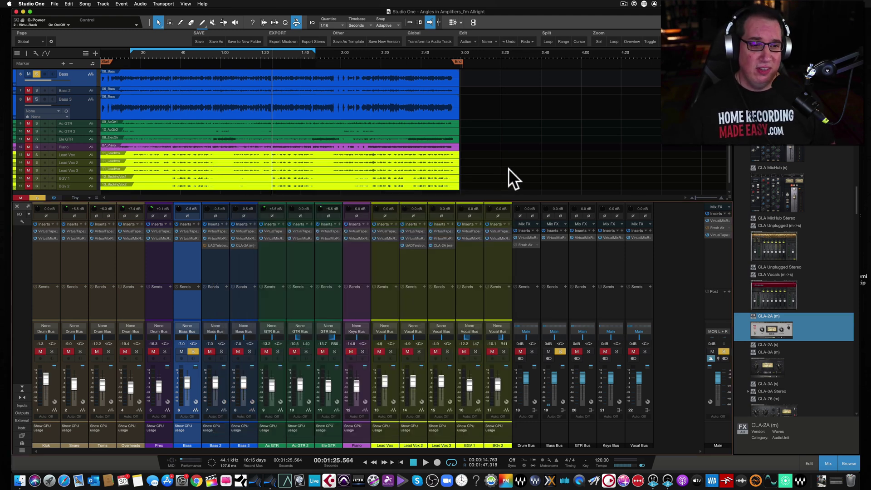
Mute Bass, solo Bass 2 instead, and open its UAD Teletronix LA-2A Gray, placing the window over the mixer.
{"action": "left_click", "coordinate": [217, 300]}
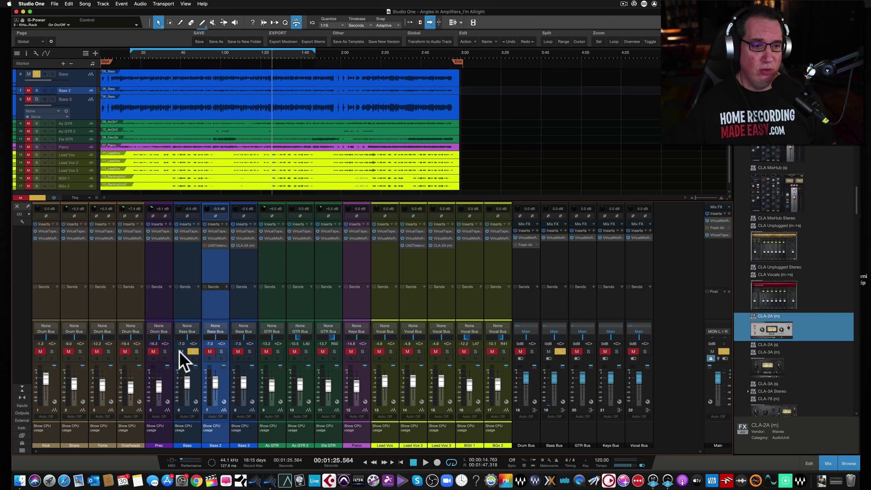
{"action": "left_click", "coordinate": [181, 352]}
{"action": "left_click", "coordinate": [221, 352]}
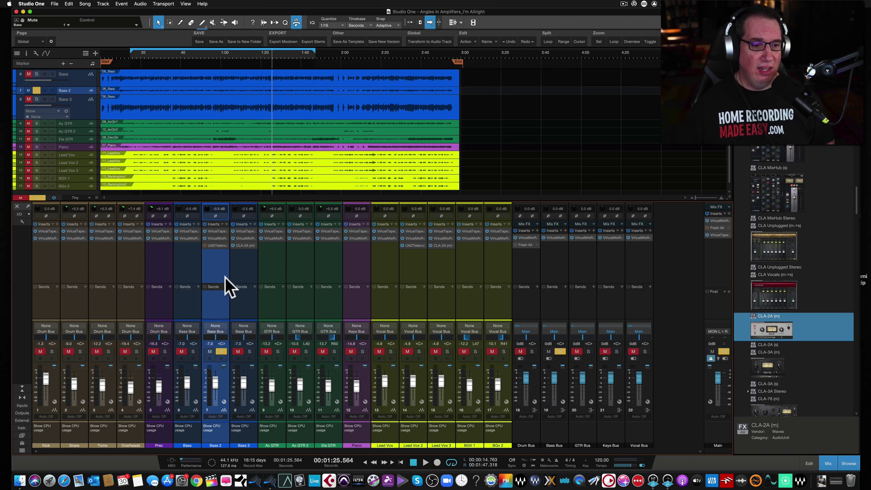
{"action": "left_click", "coordinate": [213, 245]}
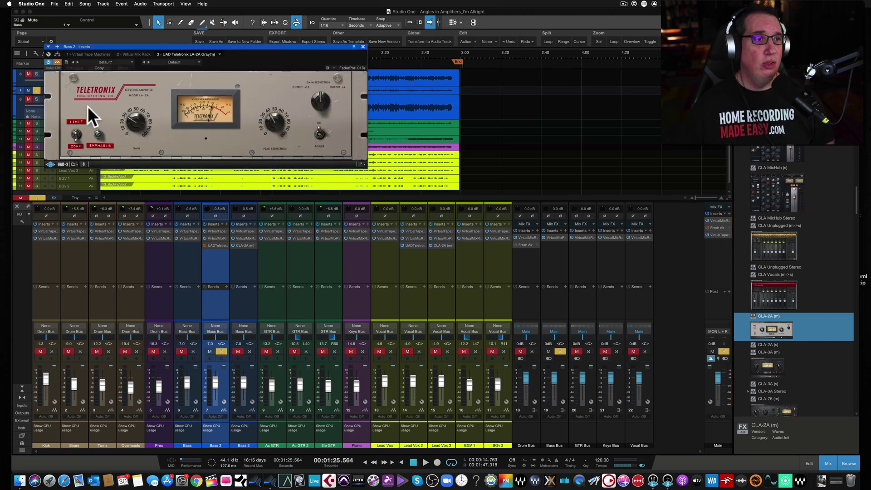
{"action": "left_click_drag", "start_coordinate": [107, 45], "coordinate": [205, 178]}
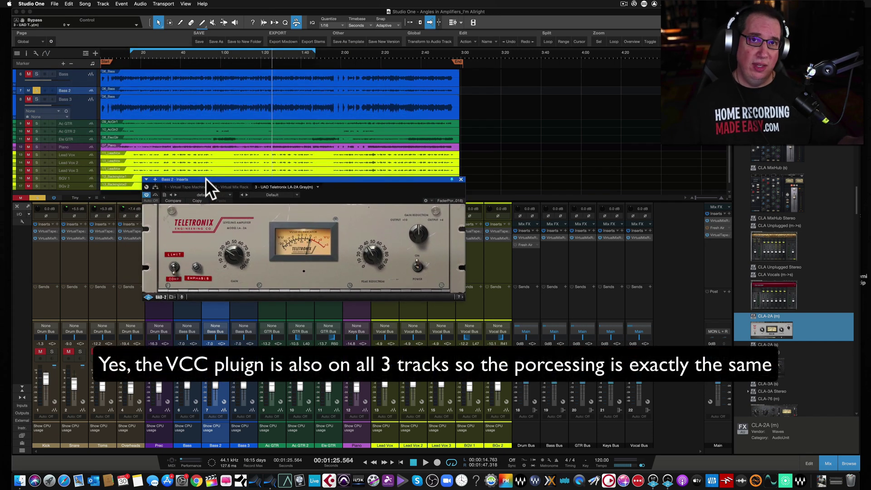
{"action": "left_click", "coordinate": [229, 175]}
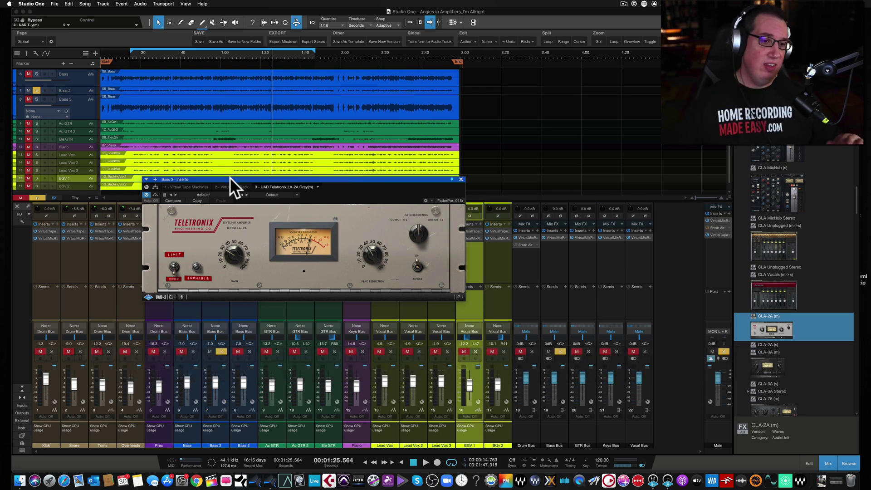
{"action": "left_click_drag", "start_coordinate": [236, 178], "coordinate": [271, 187]}
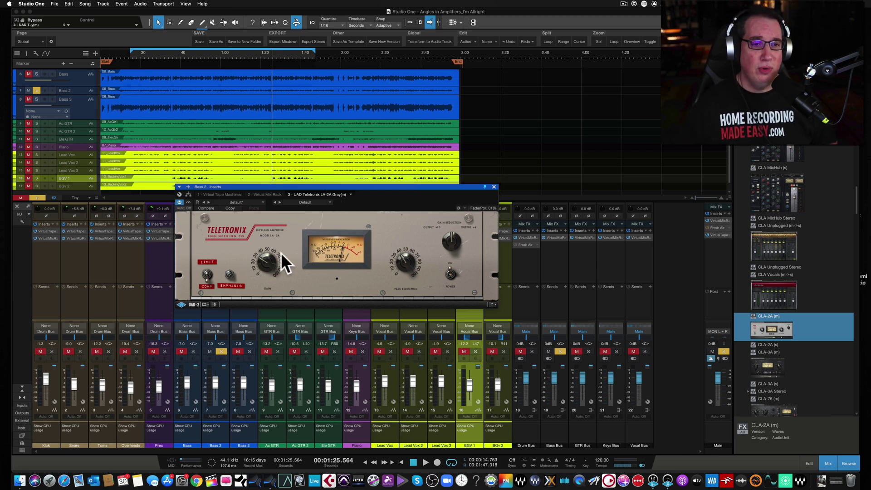
Play Bass 2 from near the loop start and set the Teletronix LA-2A's gain to 31.1.
{"action": "key", "text": "space"}
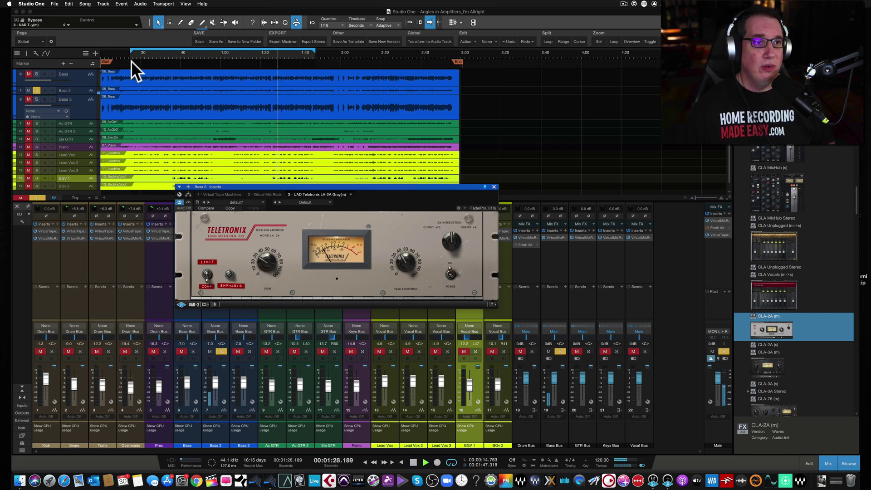
{"action": "left_click", "coordinate": [137, 53]}
{"action": "left_click", "coordinate": [266, 261]}
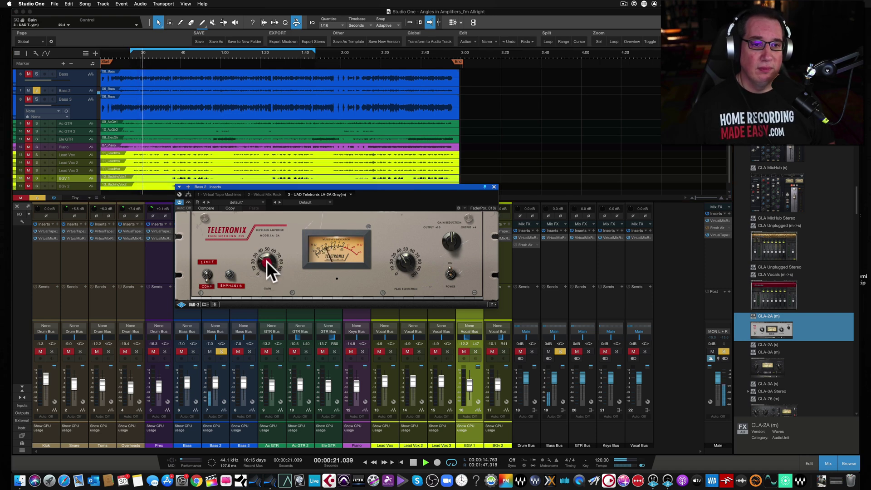
{"action": "scroll", "coordinate": [402, 257], "scroll_direction": "down", "scroll_amount": 1}
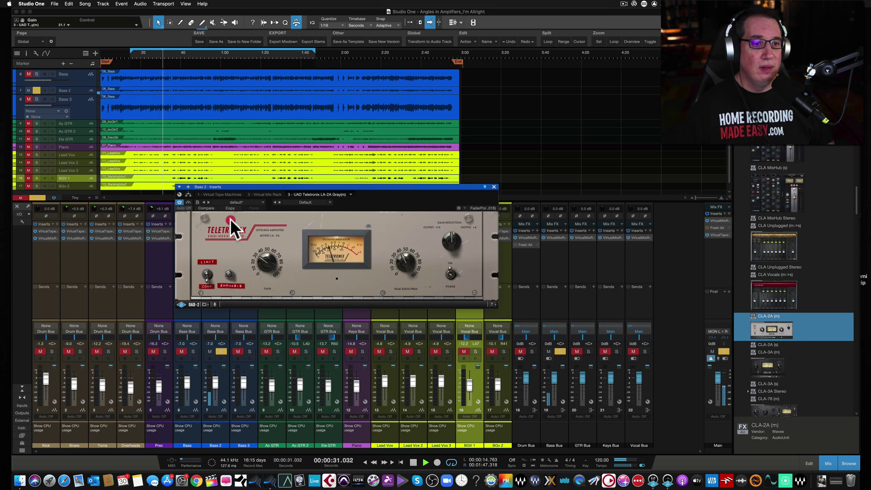
Compare Bass 2 with the Teletronix LA-2A bypassed and re-enabled during playback, and lower its gain slightly.
{"action": "left_click", "coordinate": [189, 203]}
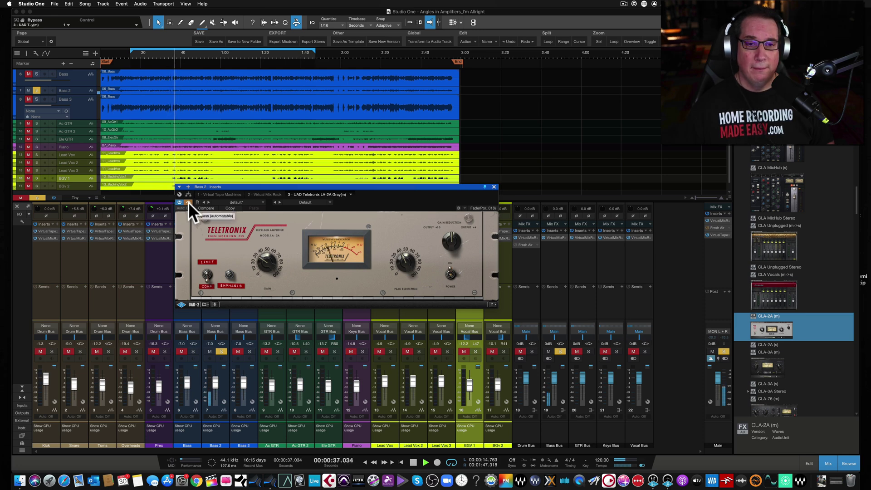
{"action": "left_click", "coordinate": [189, 202]}
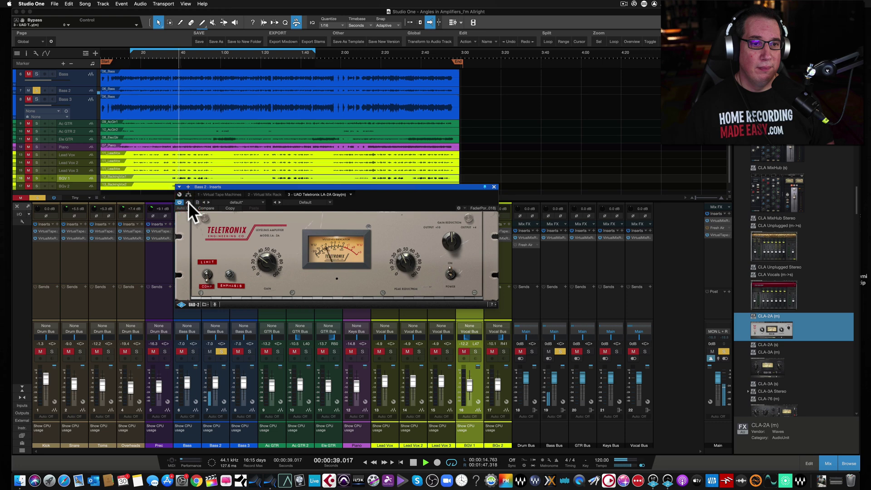
{"action": "left_click_drag", "start_coordinate": [251, 187], "coordinate": [253, 188]}
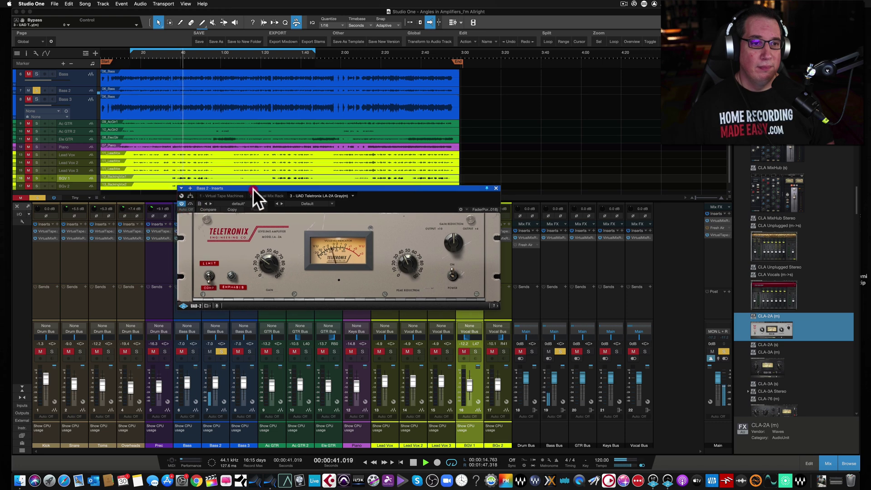
{"action": "left_click", "coordinate": [189, 204]}
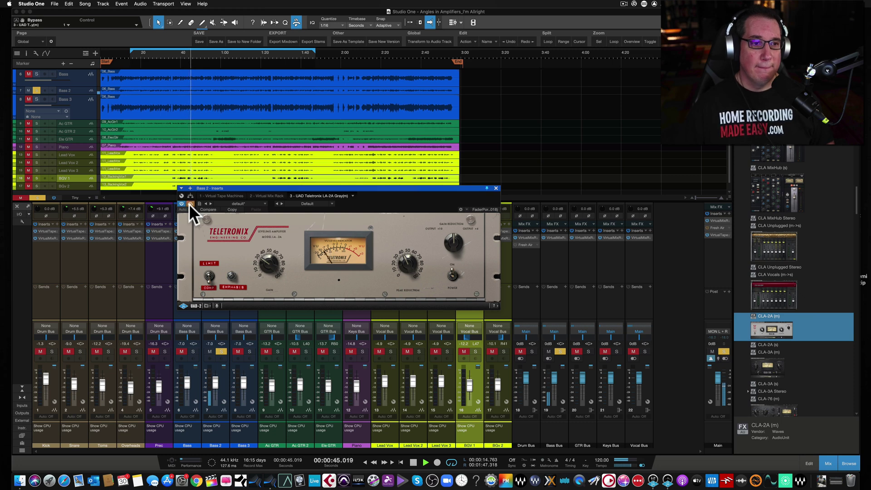
{"action": "left_click", "coordinate": [189, 204]}
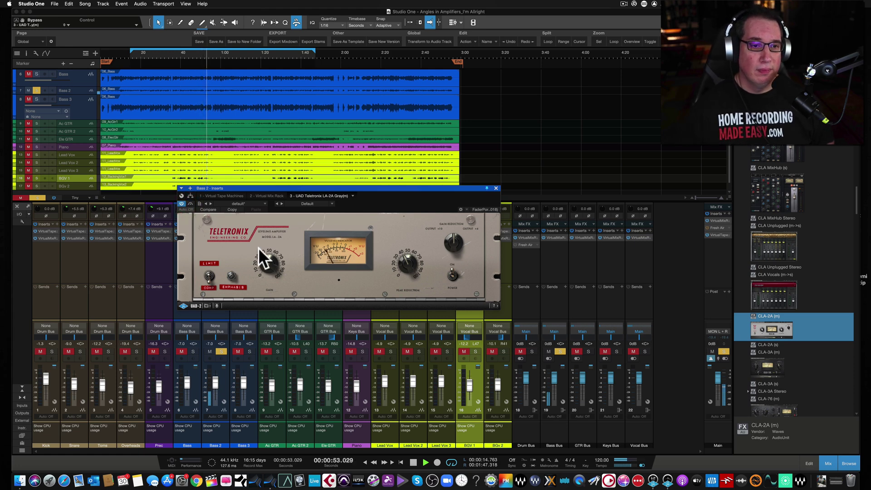
{"action": "key", "text": "space"}
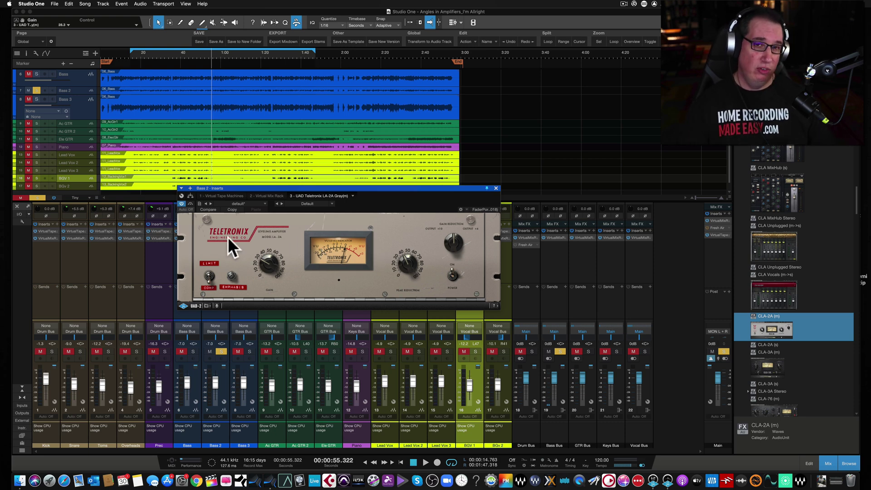
Recheck the Teletronix LA-2A's adjusted level against bypass on Bass 2, stopping playback and closing the plug-in window.
{"action": "left_click", "coordinate": [190, 203]}
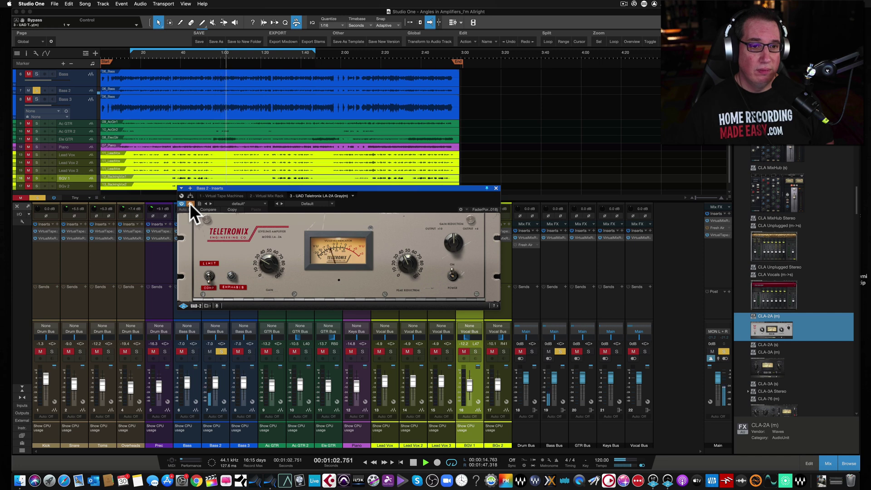
{"action": "left_click", "coordinate": [190, 203]}
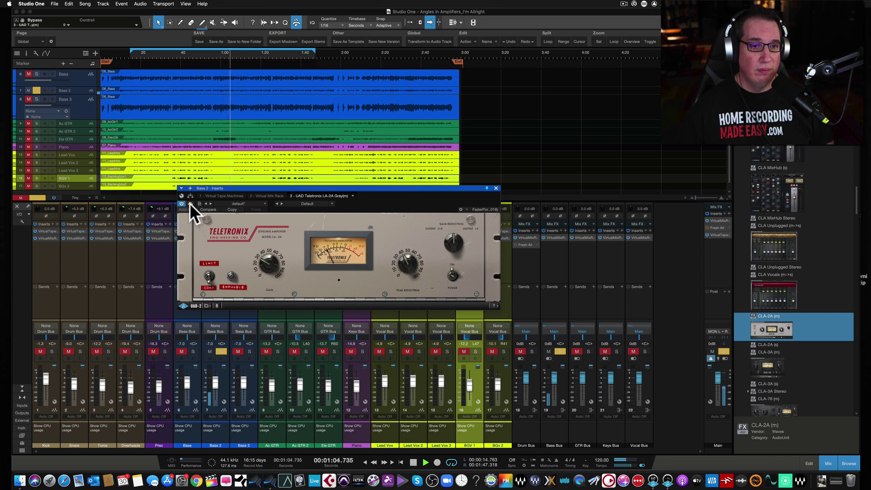
{"action": "left_click", "coordinate": [189, 204]}
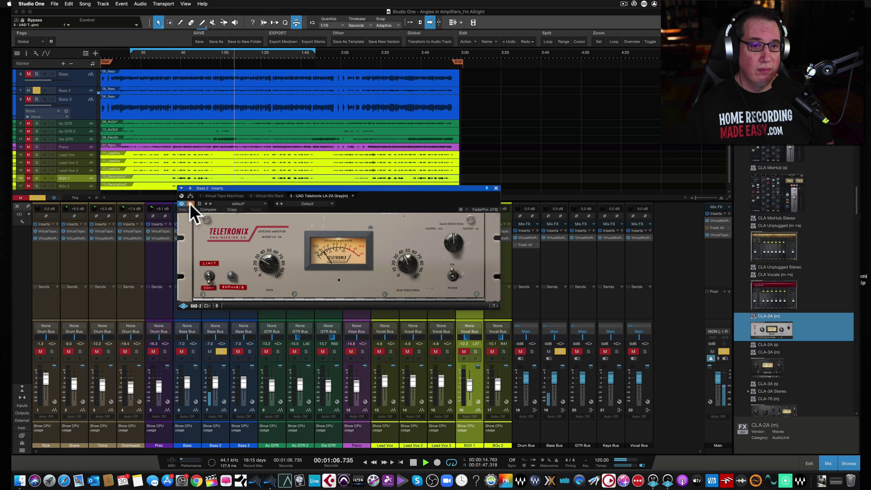
{"action": "left_click", "coordinate": [191, 203]}
{"action": "left_click", "coordinate": [496, 188]}
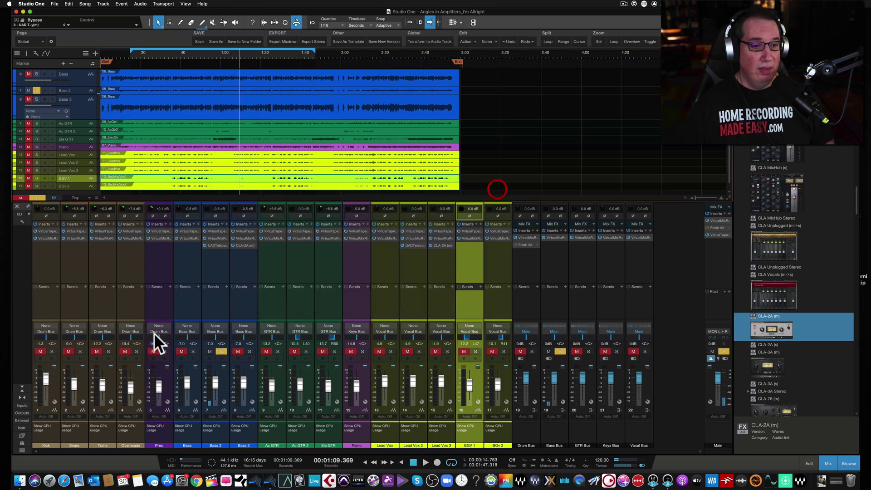
Solo Bass 3 in place of Bass 2 and open its CLA-2A, placing the window above the mixer.
{"action": "left_click", "coordinate": [248, 351]}
{"action": "left_click", "coordinate": [221, 352]}
{"action": "left_click", "coordinate": [237, 269]}
{"action": "left_click", "coordinate": [241, 245]}
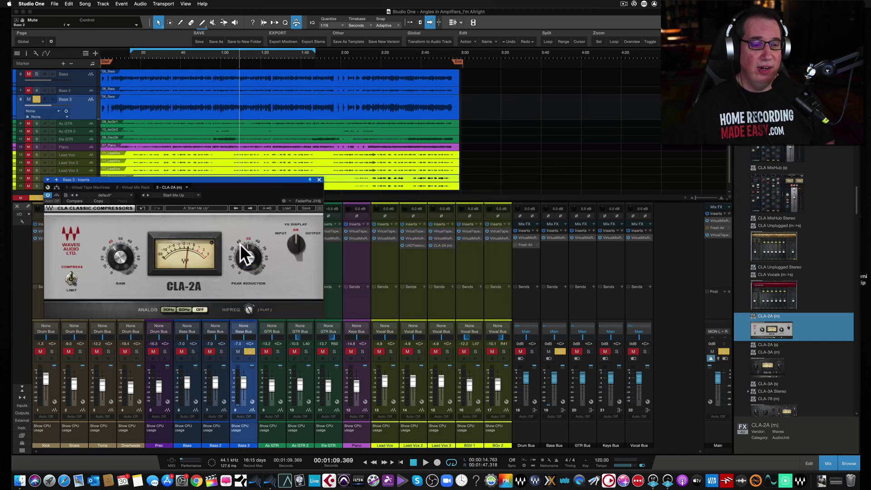
{"action": "left_click_drag", "start_coordinate": [226, 179], "coordinate": [373, 149]}
During Bass 3 playback, set the CLA-2A's gain to 40, high-frequency control to 100 and peak reduction to 49.
{"action": "key", "text": "space"}
{"action": "mouse_move", "coordinate": [374, 225]}
{"action": "left_mouse_down"}
{"action": "mouse_move", "coordinate": [374, 206]}
{"action": "mouse_move", "coordinate": [377, 220]}
{"action": "left_mouse_up"}
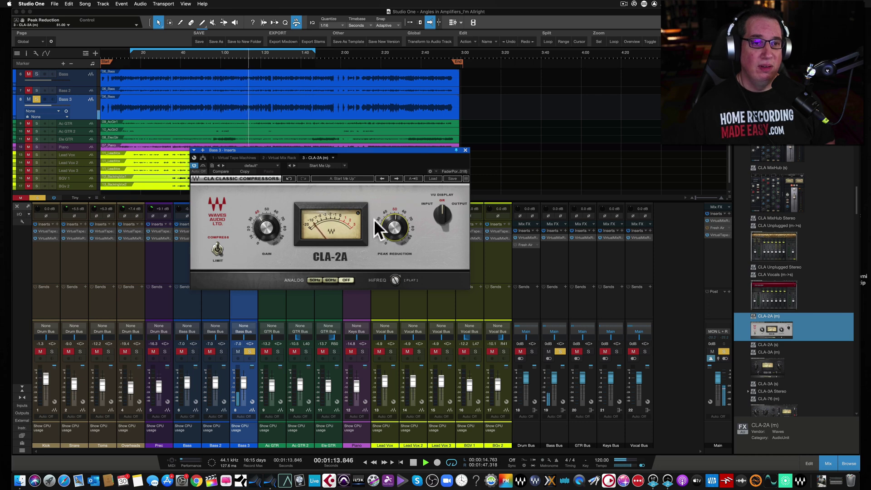
{"action": "left_click_drag", "start_coordinate": [254, 219], "coordinate": [255, 213]}
{"action": "mouse_move", "coordinate": [393, 285]}
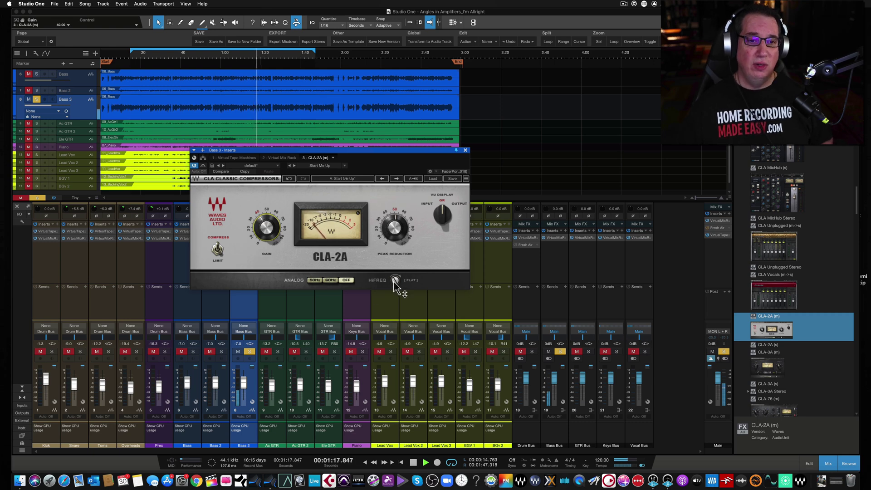
{"action": "left_click", "coordinate": [394, 281]}
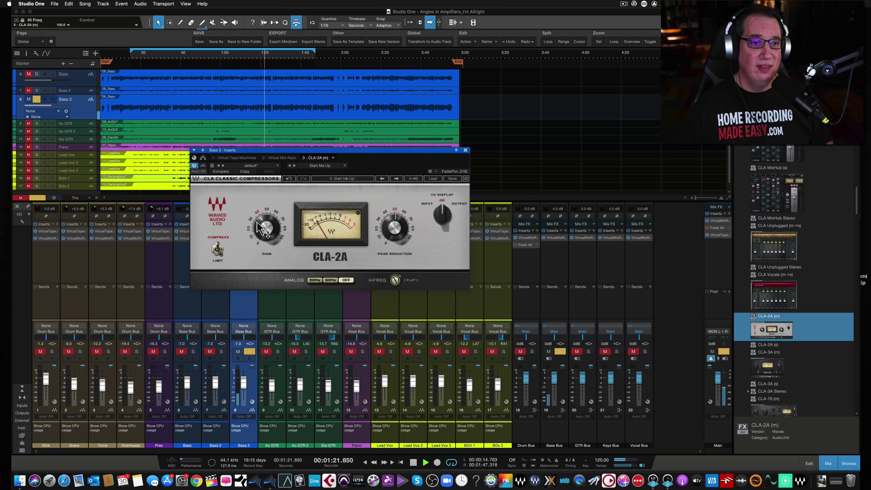
{"action": "left_click_drag", "start_coordinate": [395, 227], "coordinate": [394, 228]}
Play Bass 3 from about 0:16 and compare its sound with the CLA-2A bypassed and re-enabled.
{"action": "left_click", "coordinate": [134, 53]}
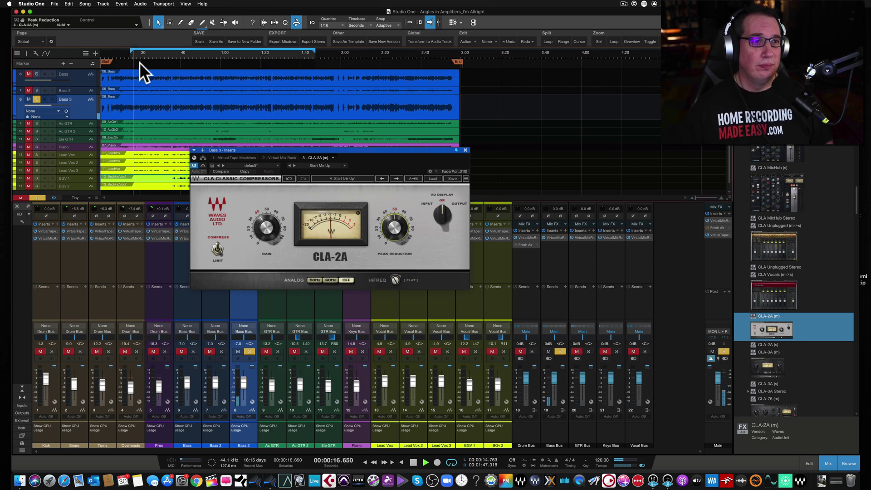
{"action": "left_click", "coordinate": [203, 165]}
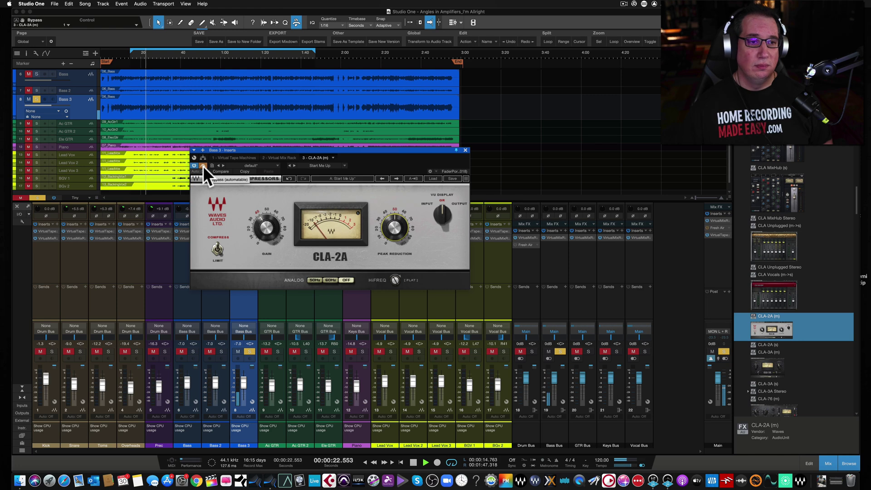
{"action": "left_click", "coordinate": [202, 165]}
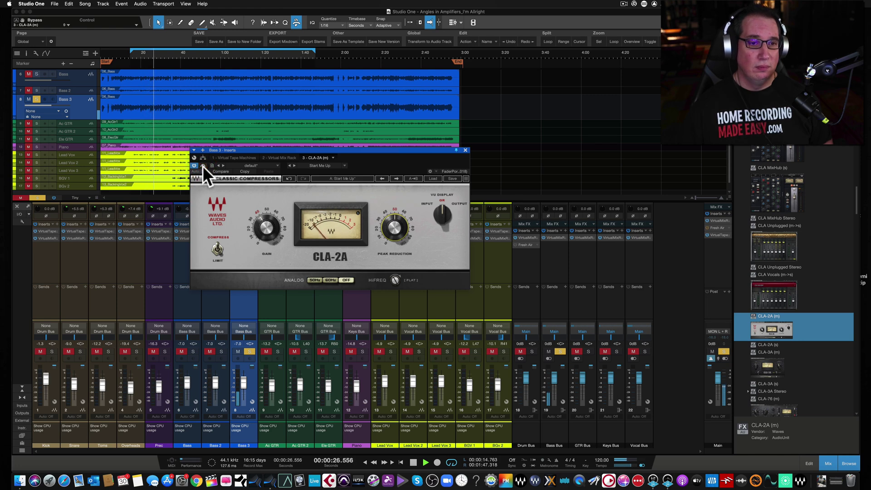
{"action": "left_click", "coordinate": [203, 166]}
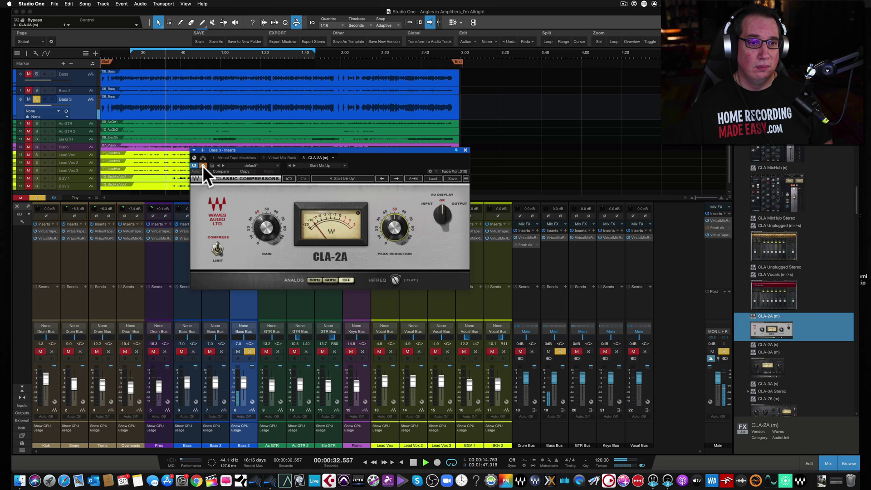
{"action": "left_click", "coordinate": [202, 165]}
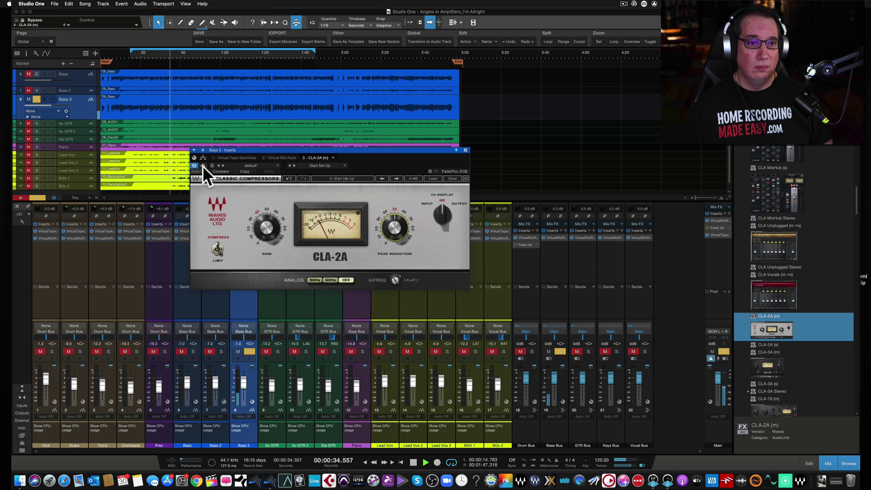
{"action": "key", "text": "space"}
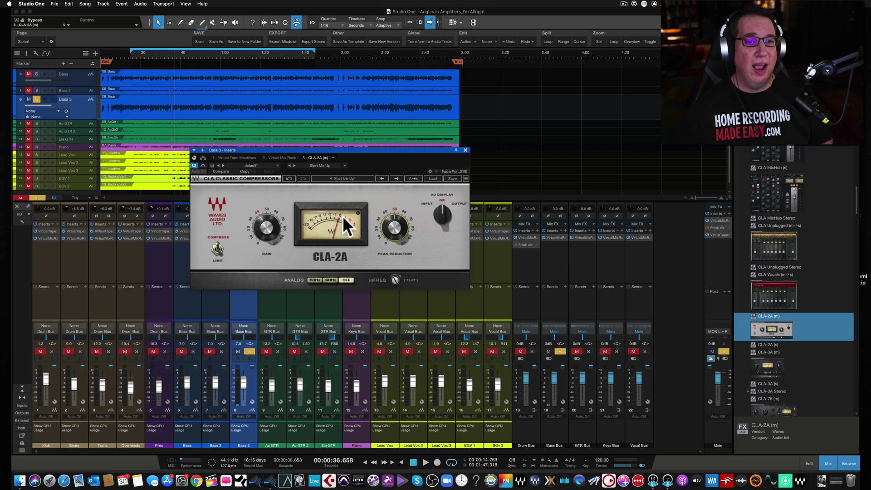
Resume playback of Bass 3 and fine-tune the CLA-2A's peak reduction.
{"action": "key", "text": "space"}
{"action": "left_click", "coordinate": [393, 234]}
{"action": "left_click_drag", "start_coordinate": [393, 234], "coordinate": [393, 233]}
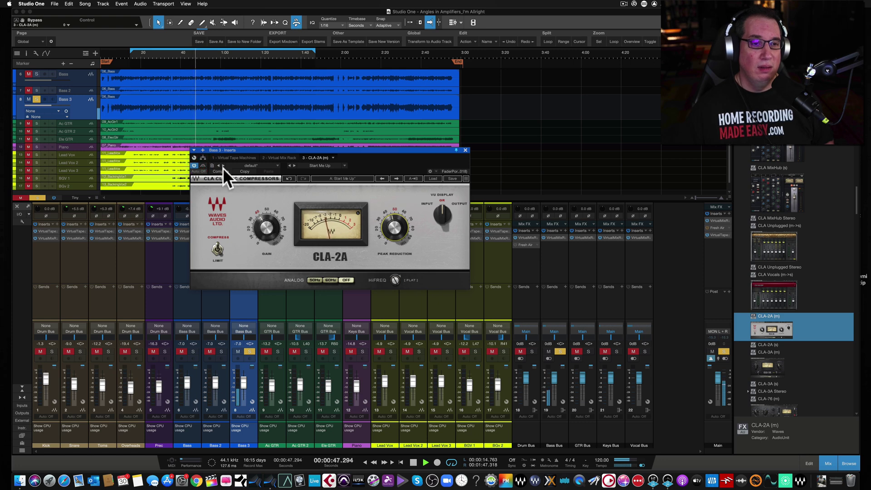
Compare Bass 3 with the CLA-2A bypassed and active during playback, fine-tune its gain, and close its window.
{"action": "left_click", "coordinate": [202, 165]}
{"action": "left_click", "coordinate": [202, 164]}
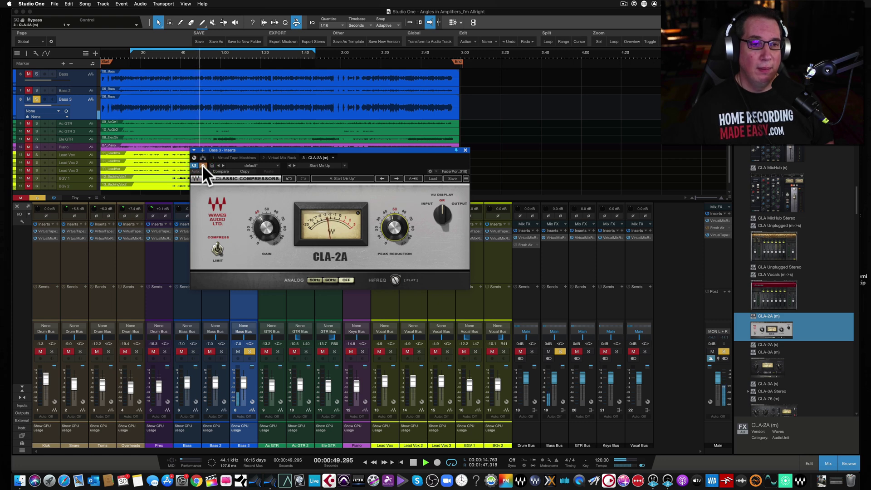
{"action": "left_click_drag", "start_coordinate": [266, 227], "coordinate": [266, 231]}
{"action": "left_click", "coordinate": [203, 166]}
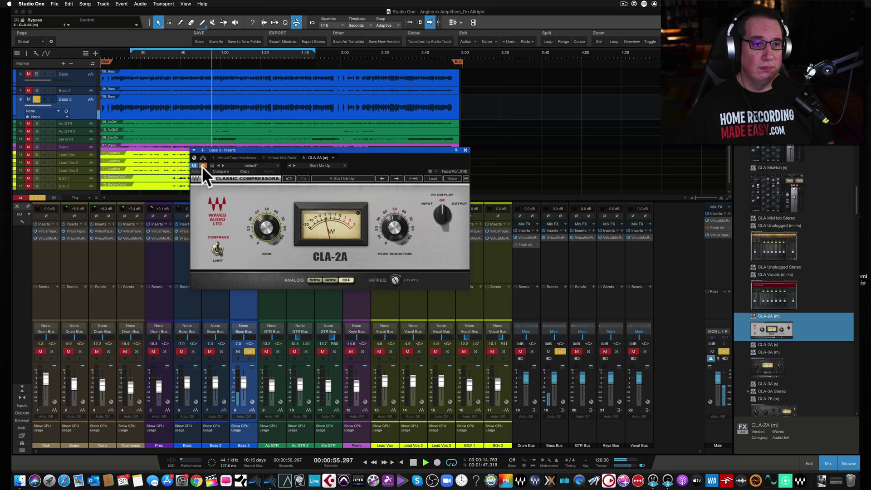
{"action": "left_click", "coordinate": [203, 166]}
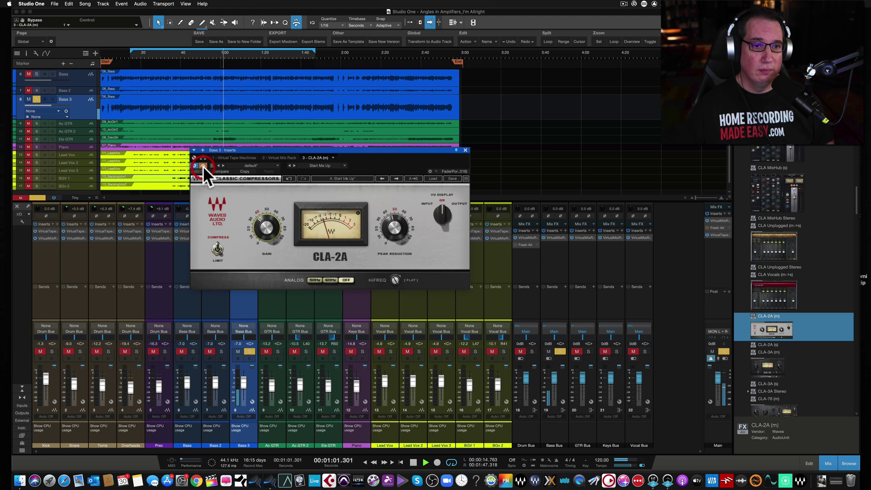
{"action": "left_click", "coordinate": [203, 166]}
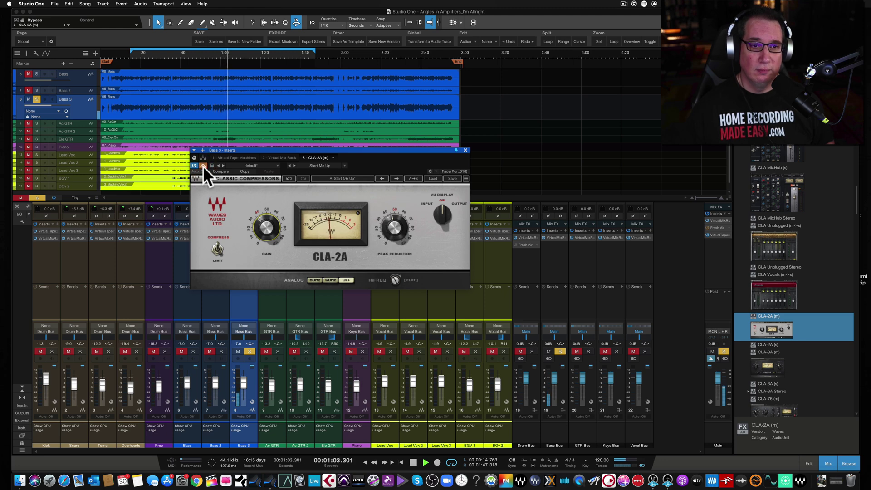
{"action": "left_click", "coordinate": [203, 166]}
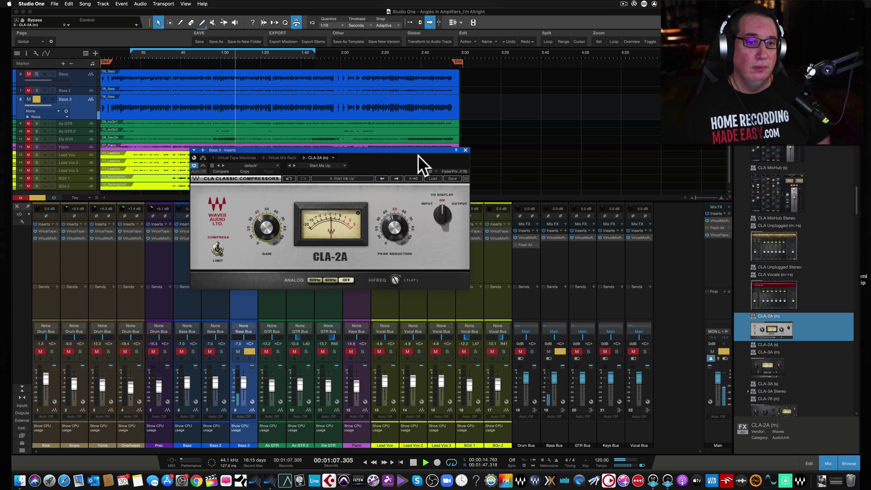
{"action": "left_click", "coordinate": [465, 150]}
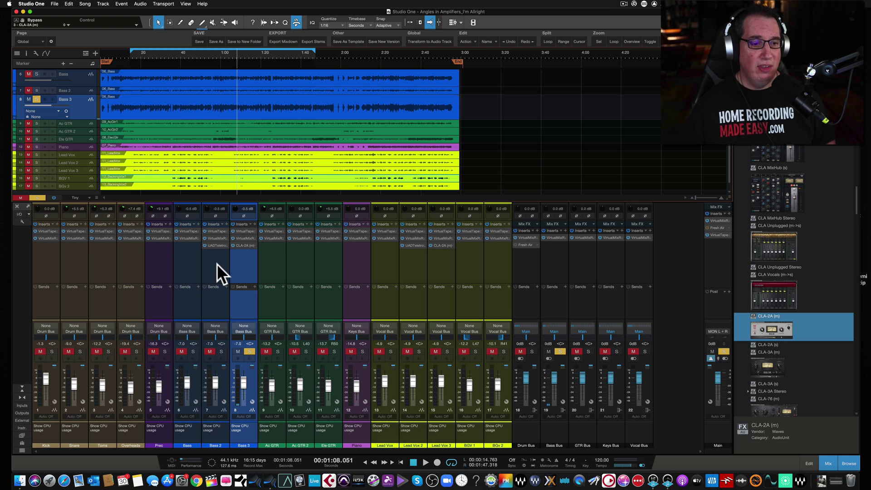
Solo Bass 2 in place of Bass 3 and open its UAD Teletronix LA-2A, placing the window slightly higher over the mixer.
{"action": "left_click", "coordinate": [220, 350]}
{"action": "left_click", "coordinate": [237, 350]}
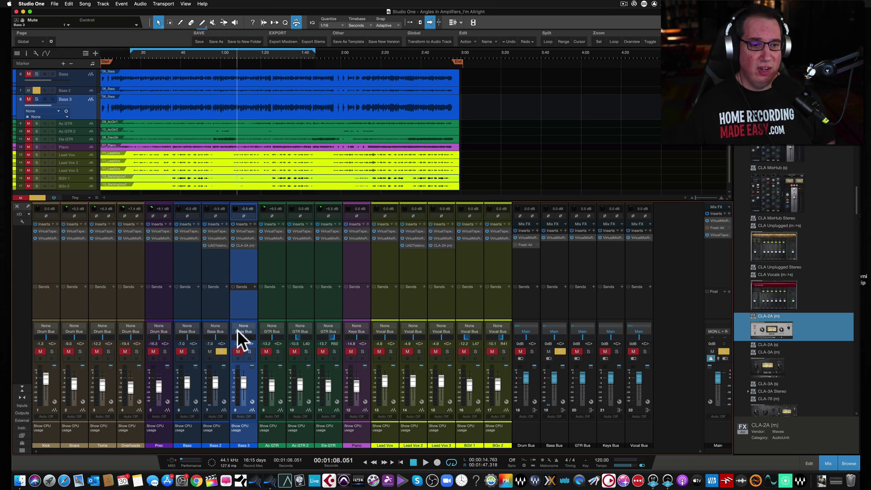
{"action": "left_click", "coordinate": [215, 247]}
{"action": "left_click_drag", "start_coordinate": [287, 187], "coordinate": [292, 171]}
Play Bass 2 and fine-tune the Teletronix LA-2A's peak reduction and gain.
{"action": "key", "text": "space"}
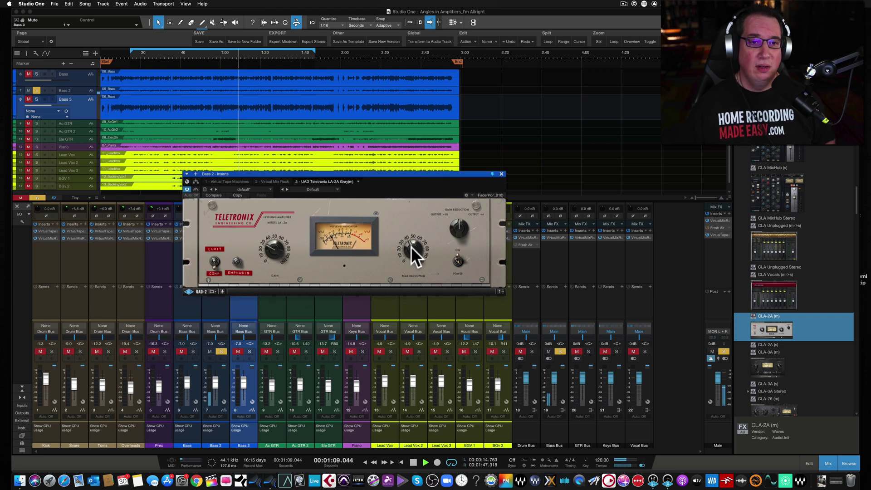
{"action": "left_click_drag", "start_coordinate": [415, 246], "coordinate": [413, 251]}
{"action": "left_click_drag", "start_coordinate": [274, 246], "coordinate": [274, 249]}
Compare Bass 2 with the Teletronix LA-2A bypassed and re-enabled, stop playback and close the compressor window.
{"action": "left_click", "coordinate": [195, 190]}
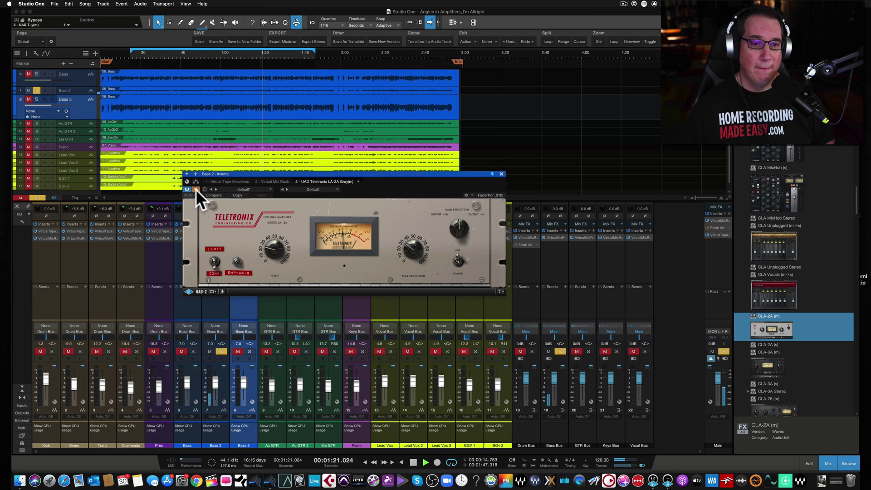
{"action": "left_click", "coordinate": [195, 189]}
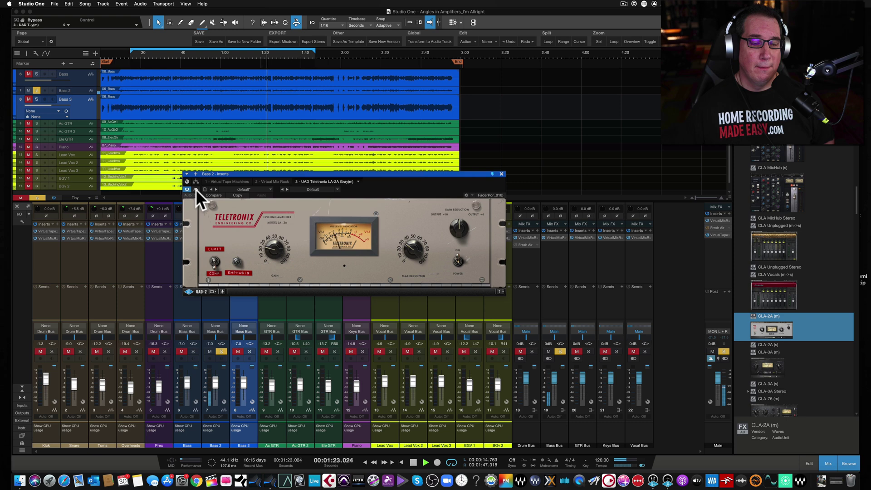
{"action": "left_click", "coordinate": [195, 189]}
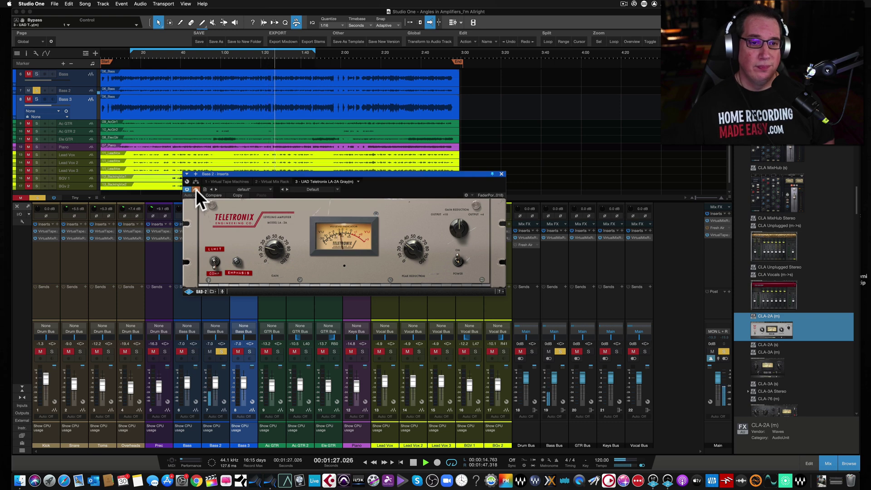
{"action": "left_click", "coordinate": [195, 189]}
{"action": "key", "text": "space"}
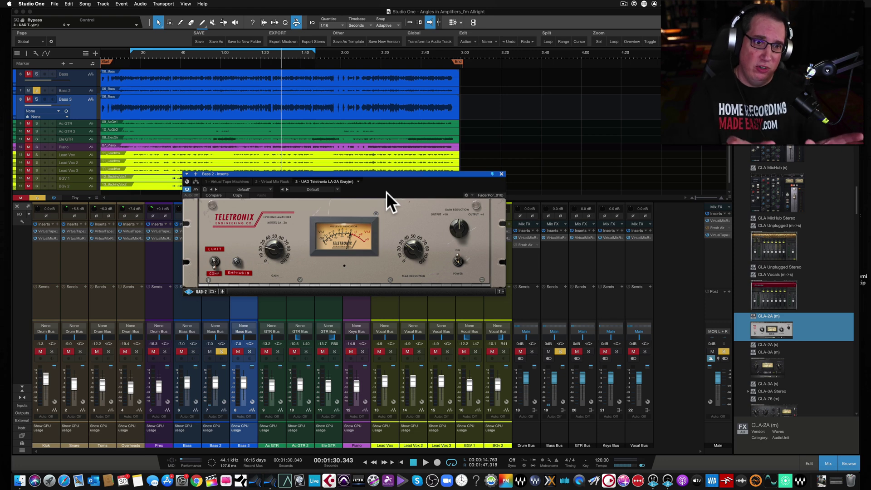
{"action": "left_click", "coordinate": [501, 174]}
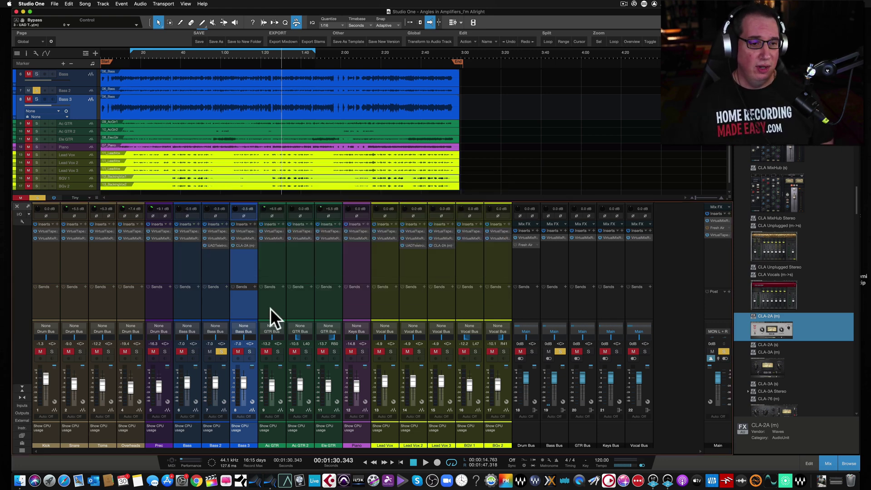
Solo the Bass track in place of Bass 2, open its Virtual Mix Rack and start playback with the window moved higher.
{"action": "left_click", "coordinate": [216, 263]}
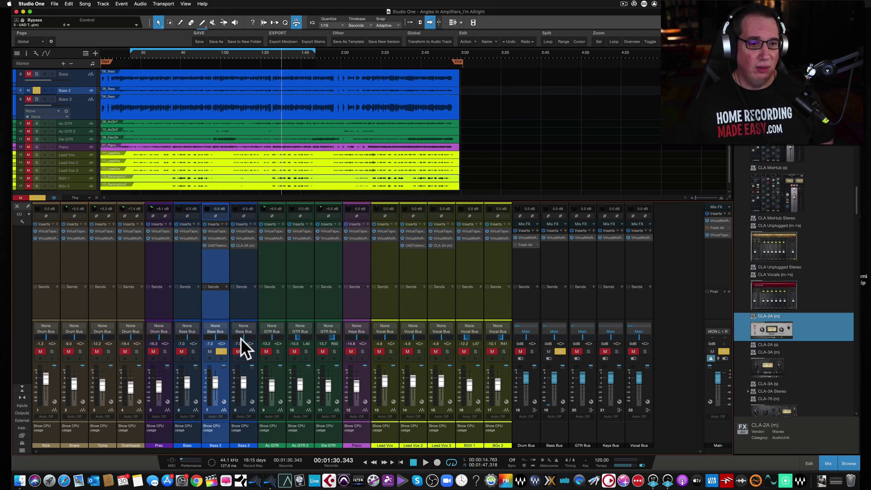
{"action": "left_click", "coordinate": [237, 352]}
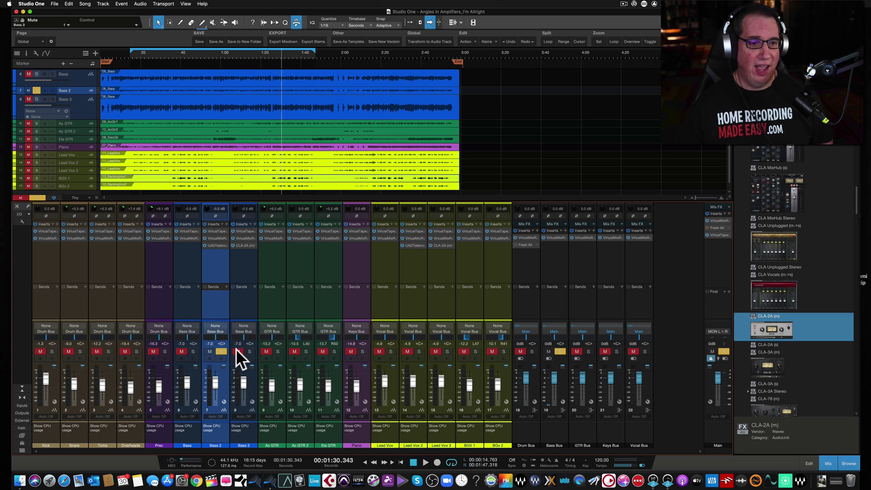
{"action": "left_click", "coordinate": [216, 350]}
{"action": "left_click", "coordinate": [192, 351]}
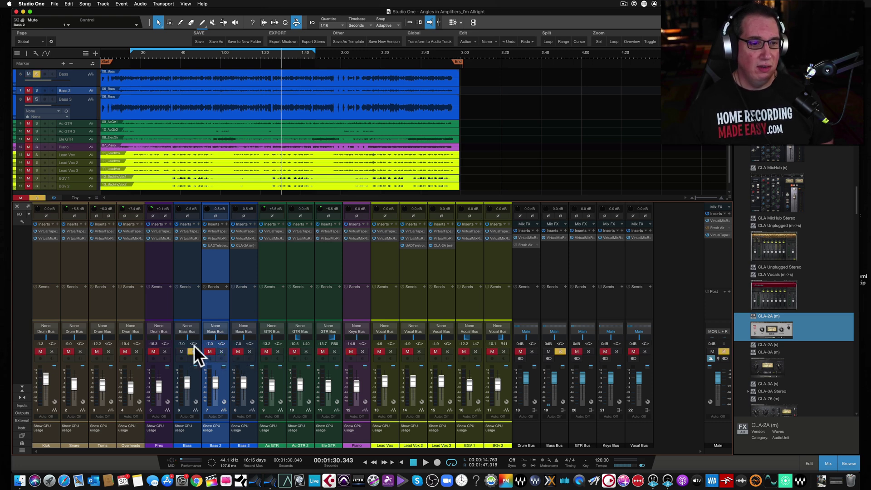
{"action": "left_click", "coordinate": [187, 238]}
{"action": "key", "text": "space"}
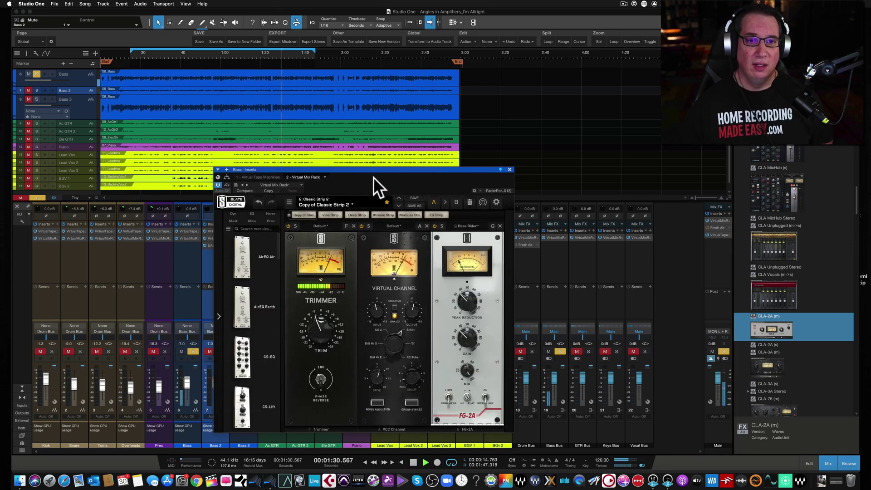
{"action": "left_click_drag", "start_coordinate": [370, 170], "coordinate": [355, 151]}
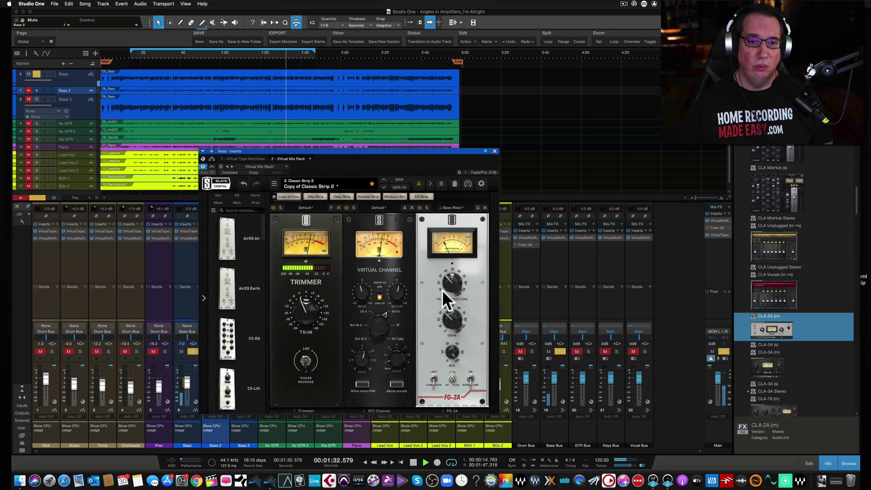
During Bass playback, raise or lower the FG-2A's peak reduction to suit the track and set its gain to about 27.
{"action": "left_click_drag", "start_coordinate": [448, 279], "coordinate": [445, 292]}
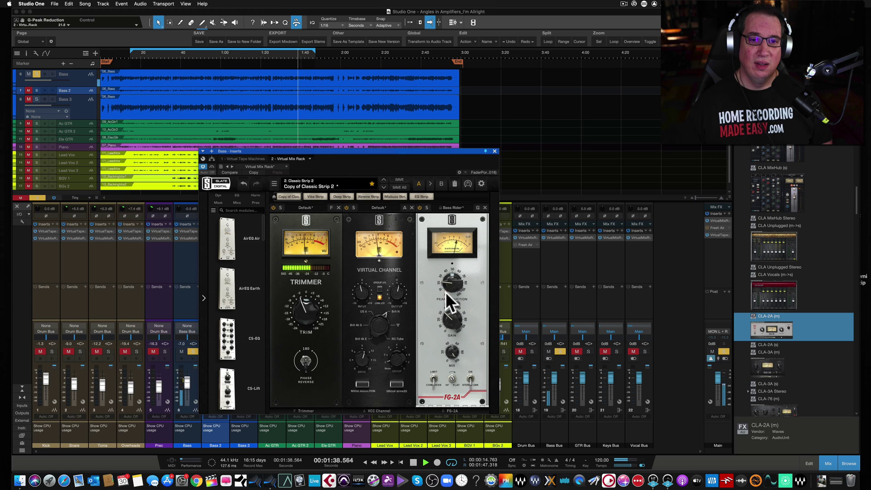
{"action": "scroll", "coordinate": [445, 297], "scroll_direction": "up", "scroll_amount": 1}
{"action": "left_click_drag", "start_coordinate": [449, 321], "coordinate": [449, 326]}
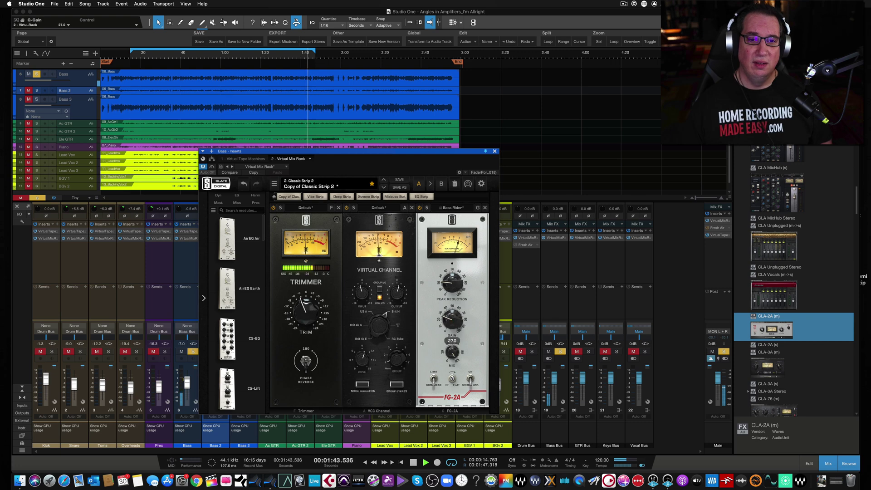
Compare the Bass track with the FG-2A module switched off and on, fine-tuning its gain between listens.
{"action": "left_click", "coordinate": [420, 208]}
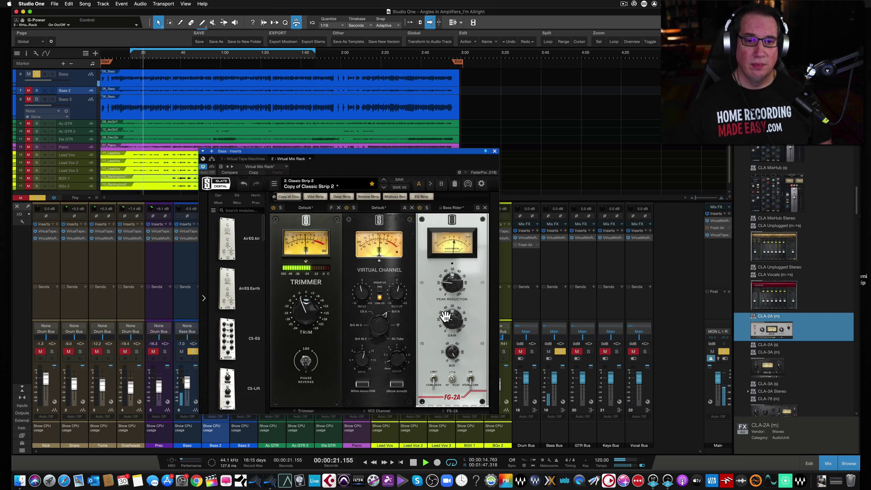
{"action": "mouse_move", "coordinate": [452, 321]}
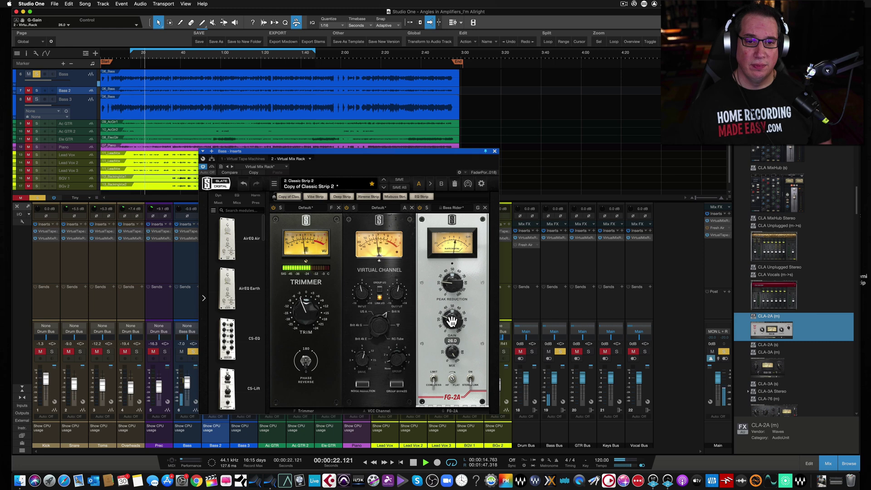
{"action": "left_click", "coordinate": [419, 207]}
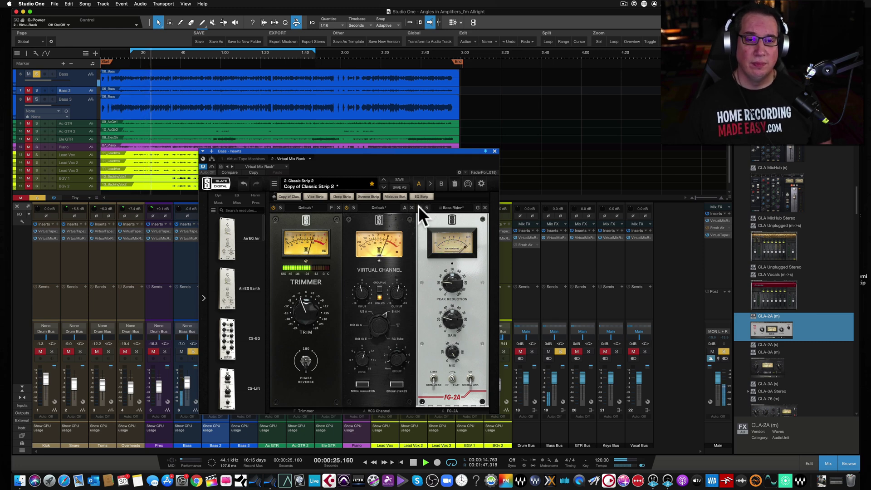
{"action": "left_click", "coordinate": [419, 208]}
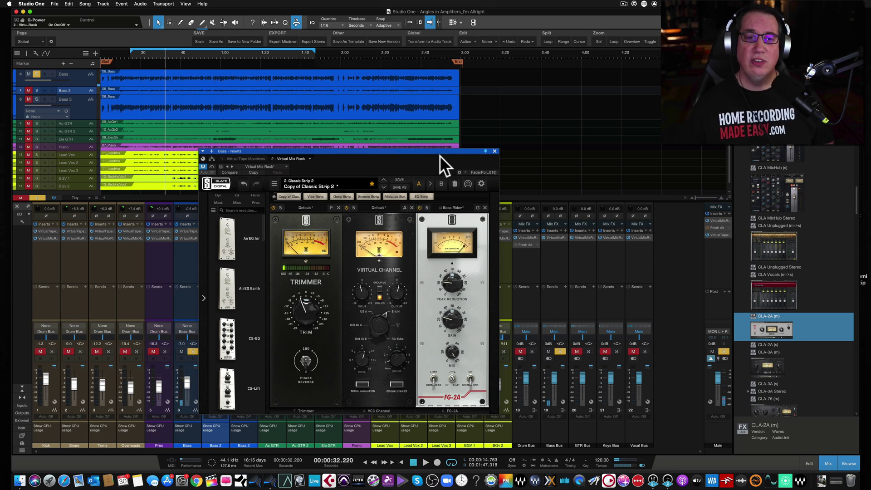
Open Bass 2's Teletronix LA-2A and Bass 3's CLA-2A and stack their windows beside the Virtual Mix Rack.
{"action": "left_click_drag", "start_coordinate": [436, 150], "coordinate": [669, 192]}
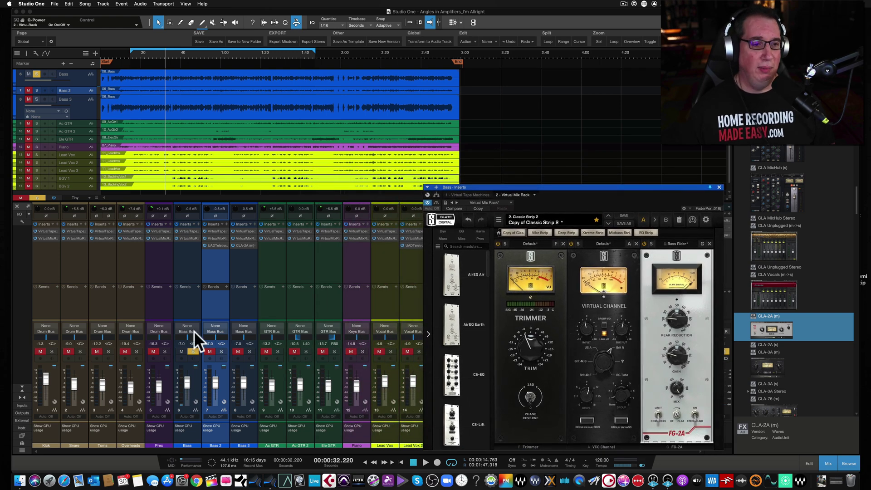
{"action": "left_click", "coordinate": [216, 245]}
{"action": "left_click_drag", "start_coordinate": [298, 180], "coordinate": [195, 109]}
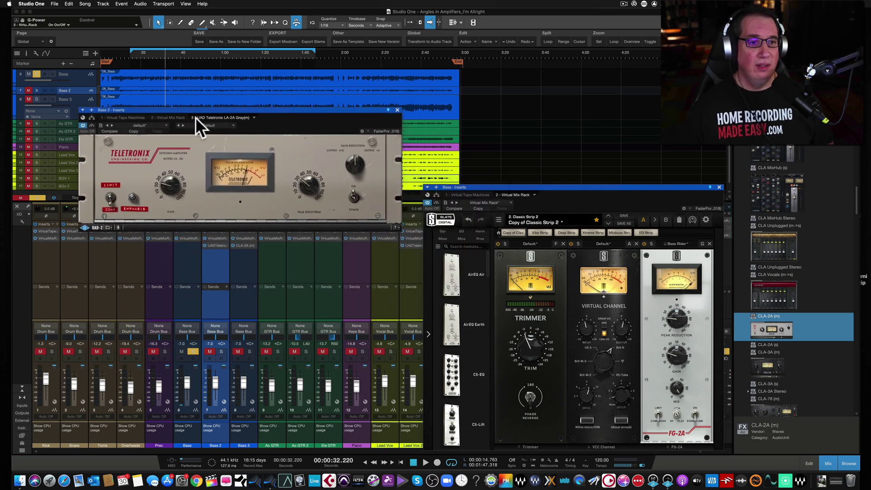
{"action": "left_click", "coordinate": [245, 244]}
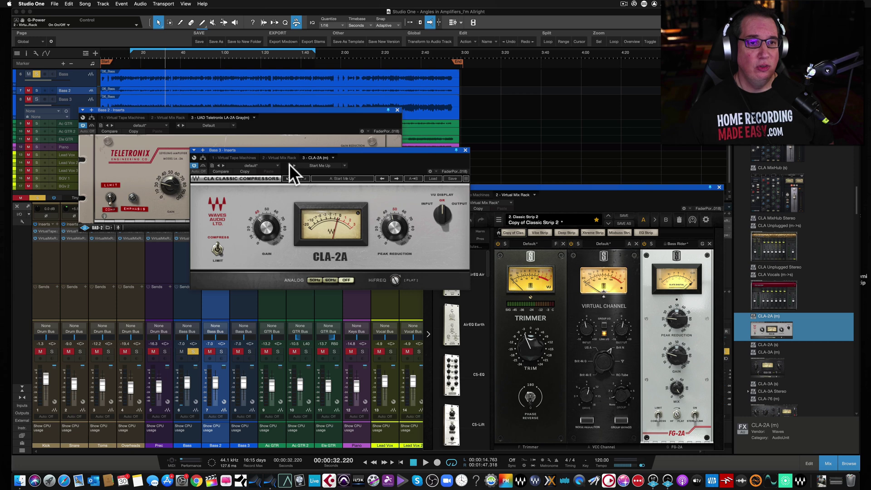
{"action": "left_click_drag", "start_coordinate": [267, 149], "coordinate": [160, 200]}
{"action": "left_click_drag", "start_coordinate": [181, 109], "coordinate": [170, 70]}
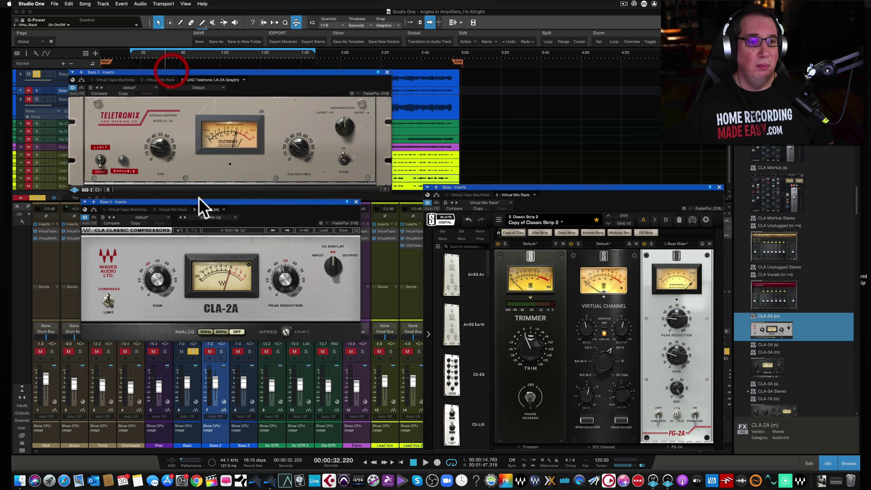
{"action": "left_click_drag", "start_coordinate": [204, 202], "coordinate": [203, 208]}
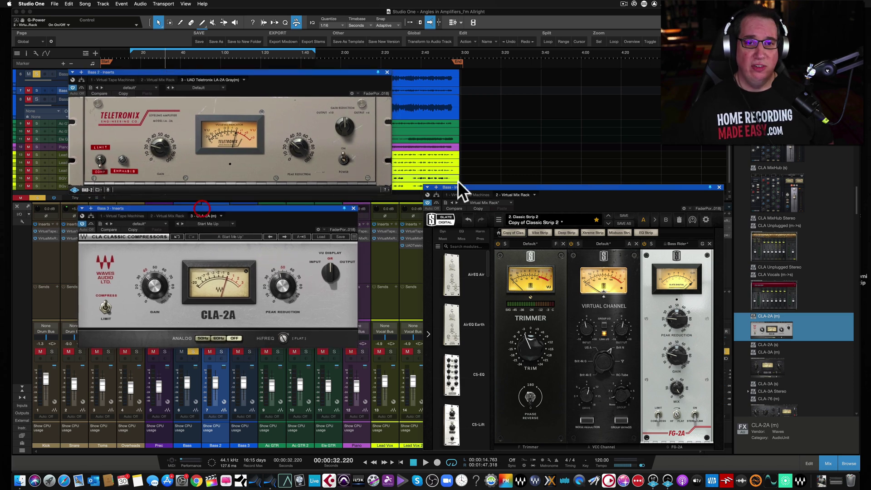
Rearrange the windows with the Virtual Mix Rack left of the stacked Teletronix LA-2A and CLA-2A, and select the Bass channel.
{"action": "left_click_drag", "start_coordinate": [492, 184], "coordinate": [468, 168]}
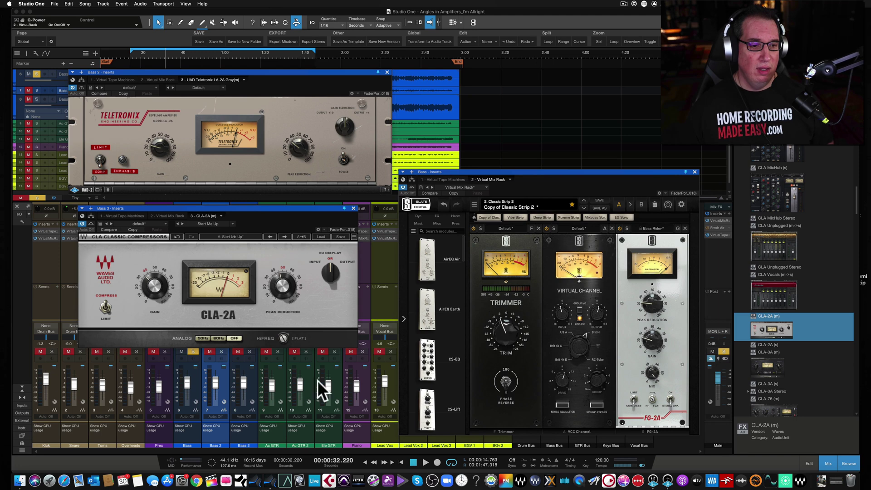
{"action": "left_click_drag", "start_coordinate": [490, 172], "coordinate": [126, 170]}
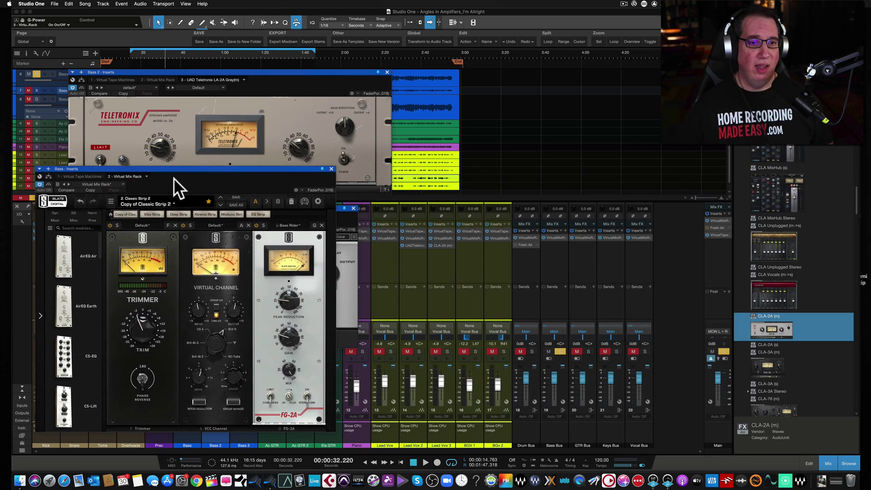
{"action": "left_click_drag", "start_coordinate": [353, 73], "coordinate": [676, 117]}
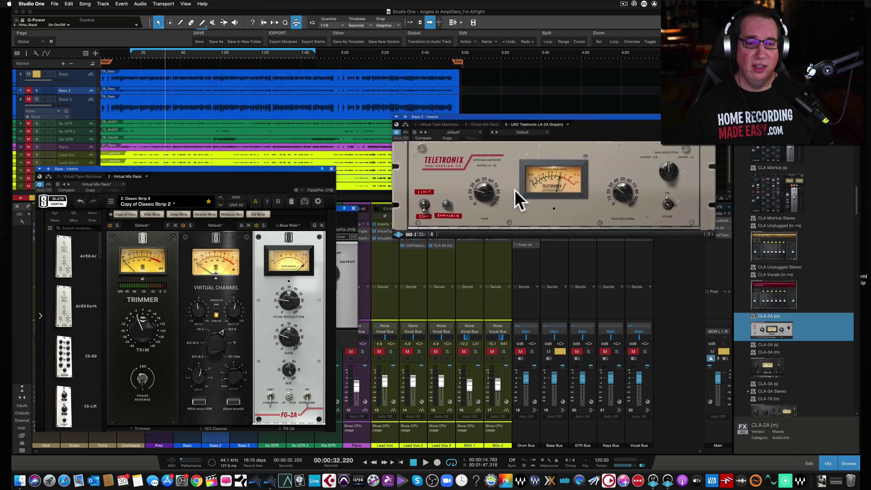
{"action": "left_click_drag", "start_coordinate": [339, 207], "coordinate": [663, 256]}
{"action": "left_click_drag", "start_coordinate": [272, 170], "coordinate": [299, 125]}
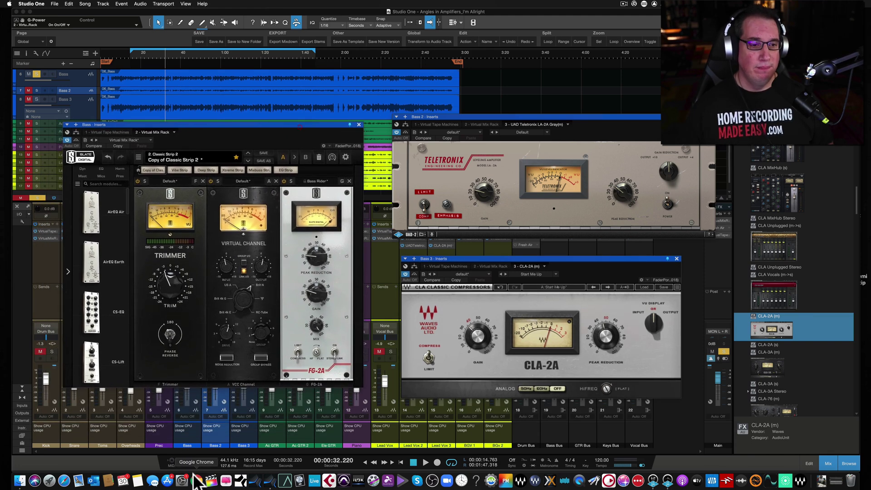
{"action": "left_click_drag", "start_coordinate": [227, 123], "coordinate": [231, 69]}
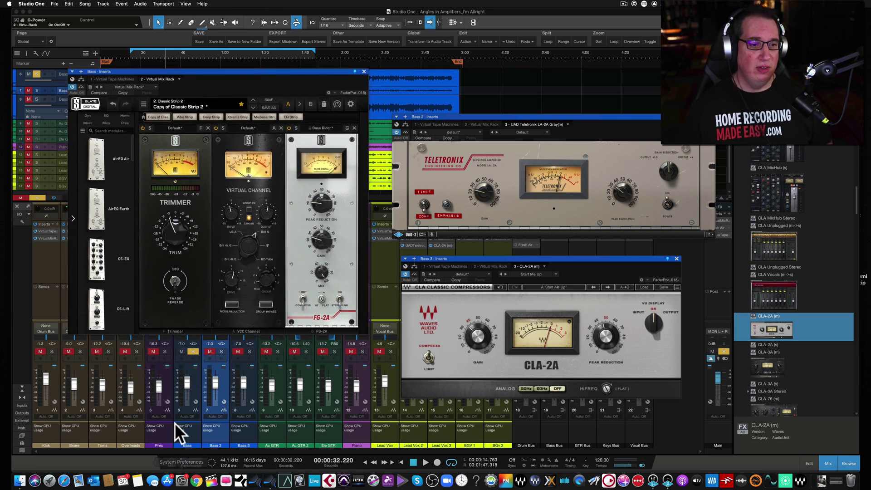
{"action": "left_click", "coordinate": [187, 433]}
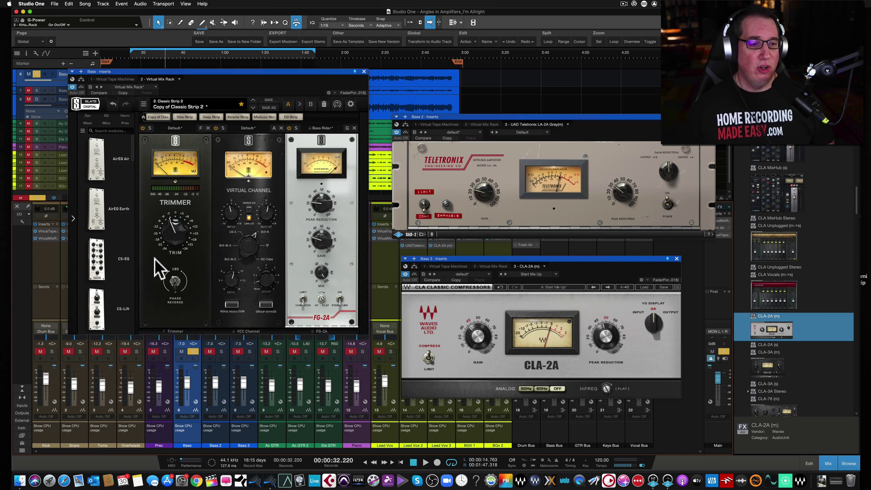
Toggle the bypass of the Bass channel's Virtual Mix Rack off and on several times.
{"action": "left_click", "coordinate": [82, 87]}
{"action": "left_click", "coordinate": [82, 87]}
{"action": "left_click", "coordinate": [81, 87]}
{"action": "left_click", "coordinate": [83, 87]}
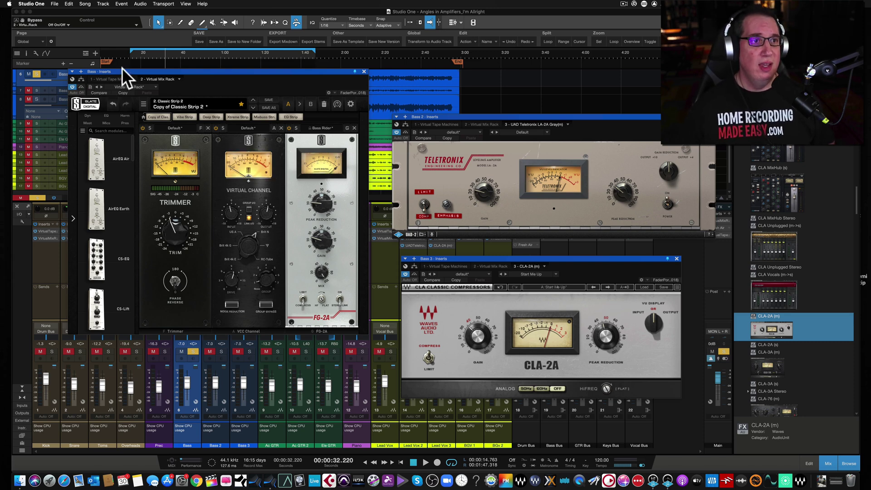
Play from about 16 s, switching the solo from Bass to Bass 2 to Bass 3, and nudge the CLA-2A window up.
{"action": "left_click", "coordinate": [133, 54]}
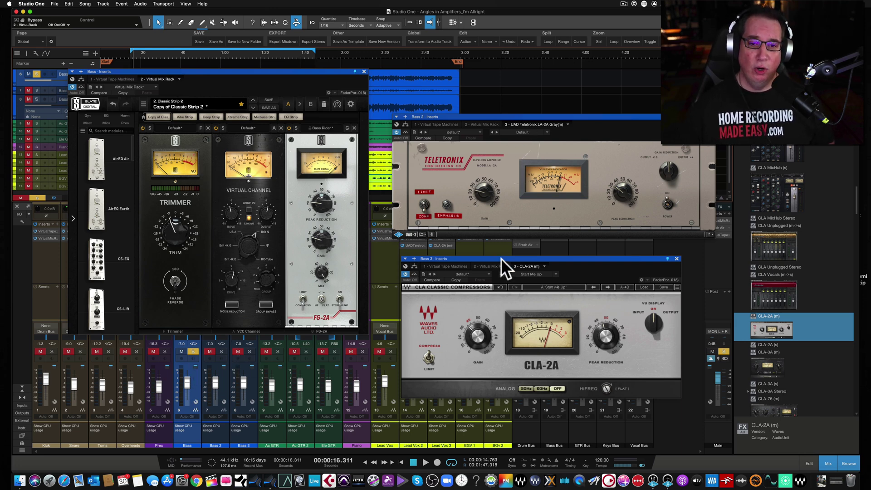
{"action": "key", "text": "space"}
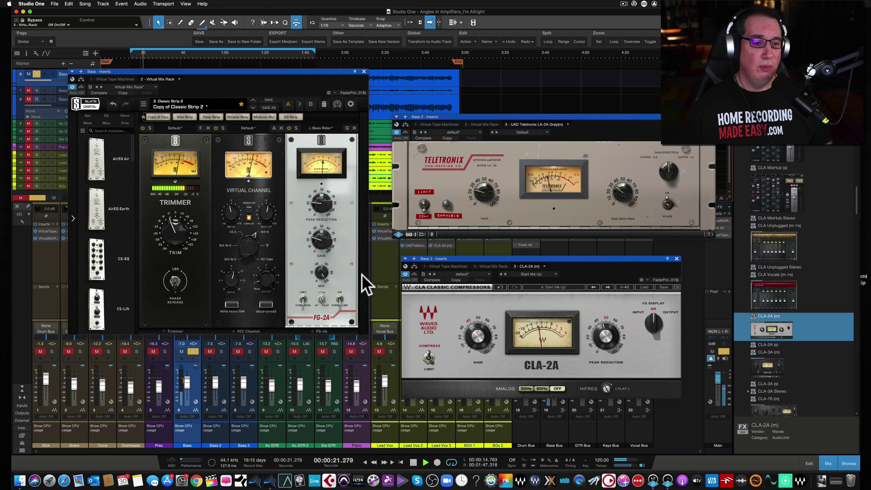
{"action": "left_click", "coordinate": [220, 352]}
{"action": "left_click", "coordinate": [181, 351]}
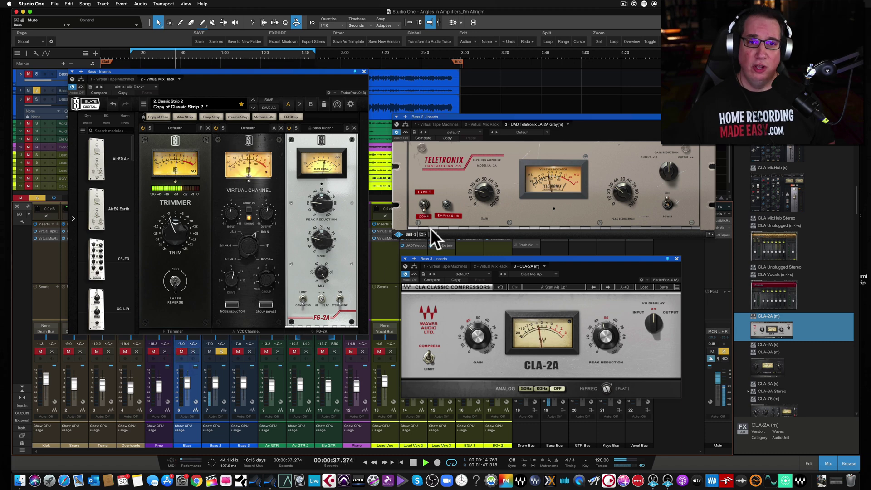
{"action": "left_click", "coordinate": [223, 350]}
{"action": "left_click", "coordinate": [251, 352]}
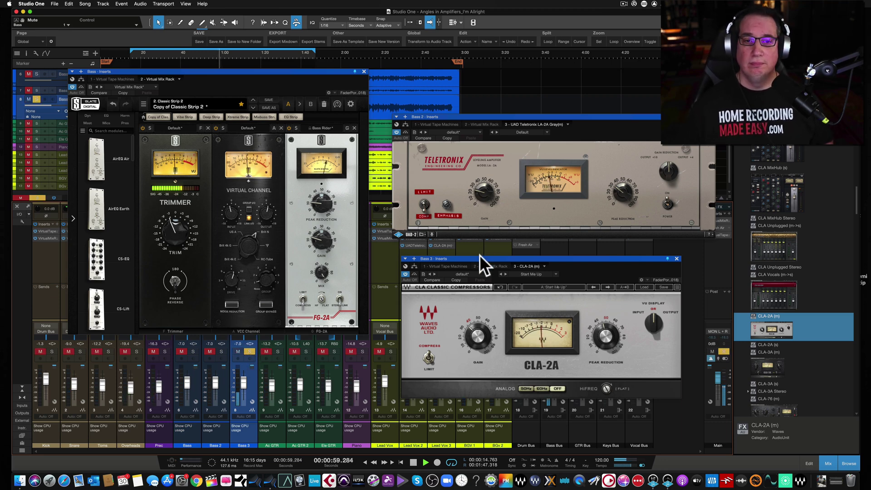
{"action": "left_click_drag", "start_coordinate": [480, 255], "coordinate": [480, 250]}
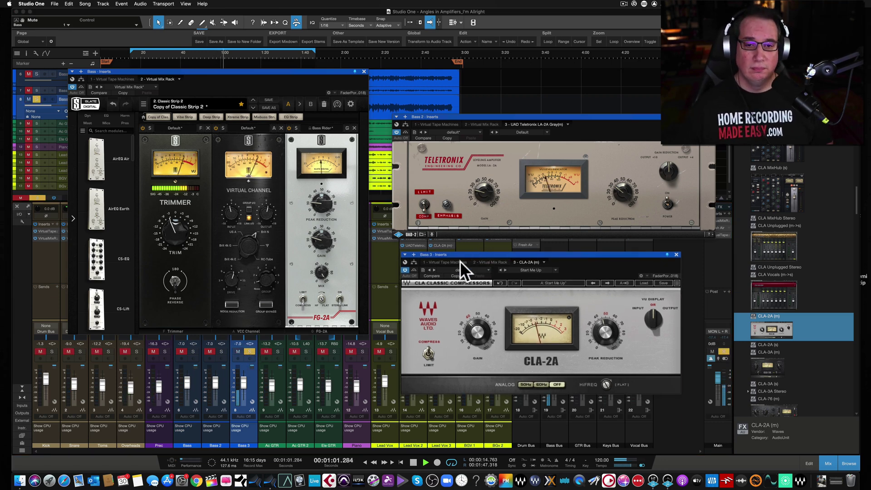
Solo Bass in place of Bass 3 and raise the FG-2A's gain to about 26.
{"action": "left_click", "coordinate": [192, 351]}
{"action": "left_click", "coordinate": [234, 351]}
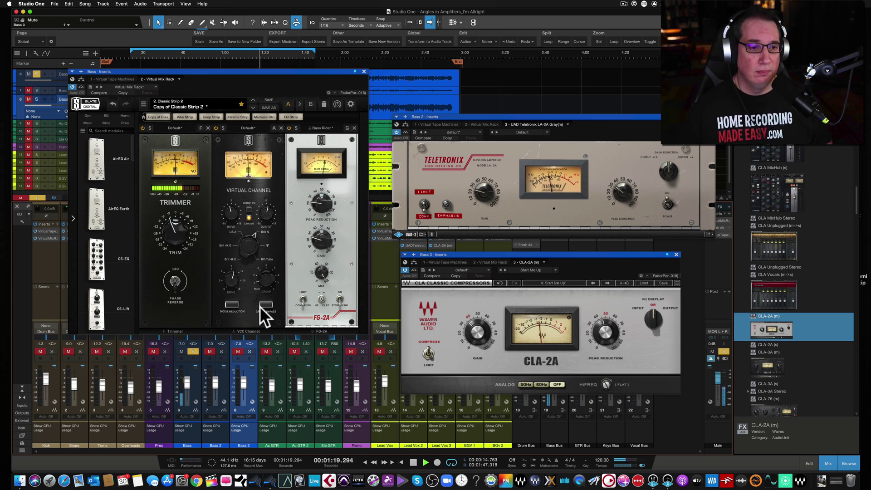
{"action": "mouse_move", "coordinate": [318, 238]}
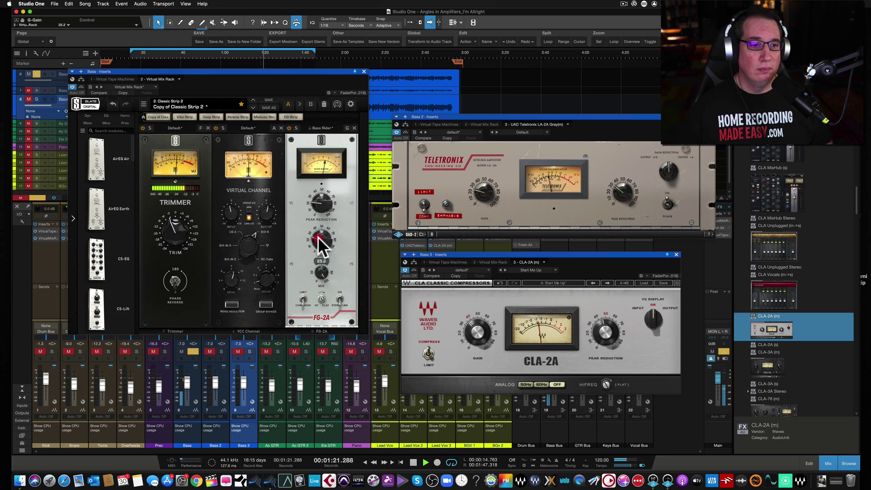
{"action": "scroll", "coordinate": [320, 240], "scroll_direction": "up", "scroll_amount": 4}
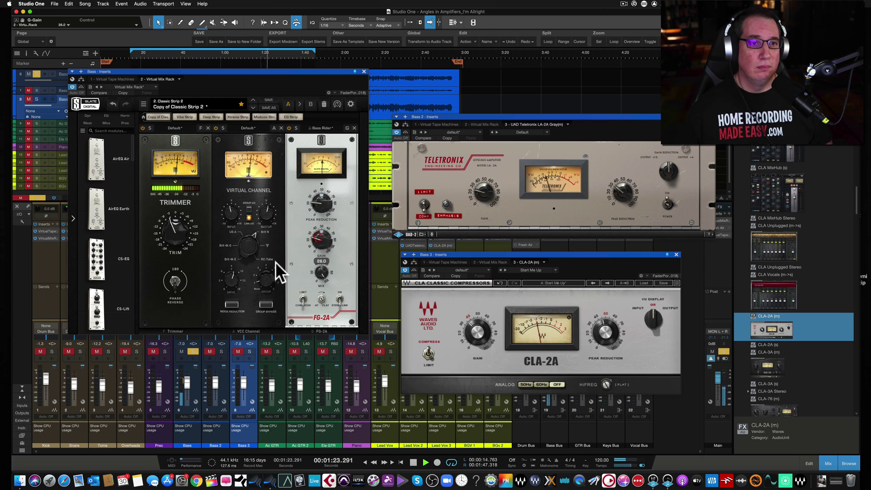
Solo Bass 2 in place of Bass and nudge the Teletronix LA-2A and CLA-2A windows slightly up and left.
{"action": "left_click", "coordinate": [218, 351]}
{"action": "left_click", "coordinate": [184, 350]}
{"action": "left_click_drag", "start_coordinate": [485, 116], "coordinate": [480, 113]}
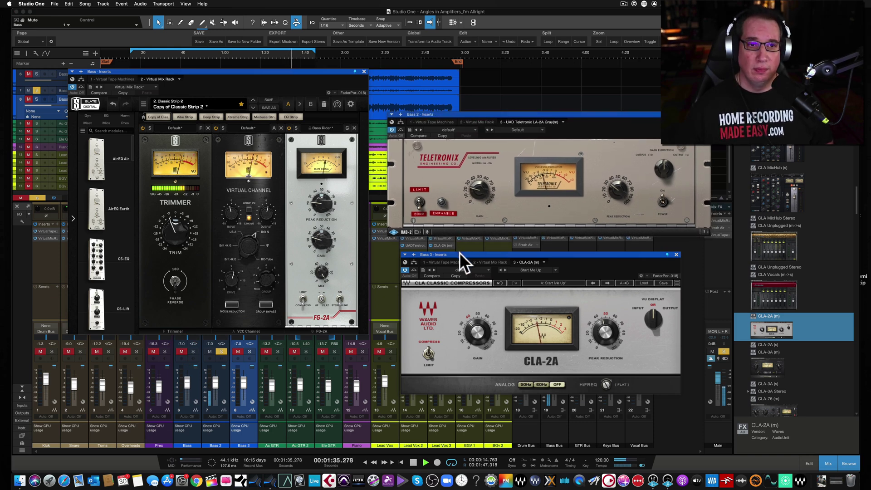
{"action": "left_click_drag", "start_coordinate": [459, 252], "coordinate": [456, 248]}
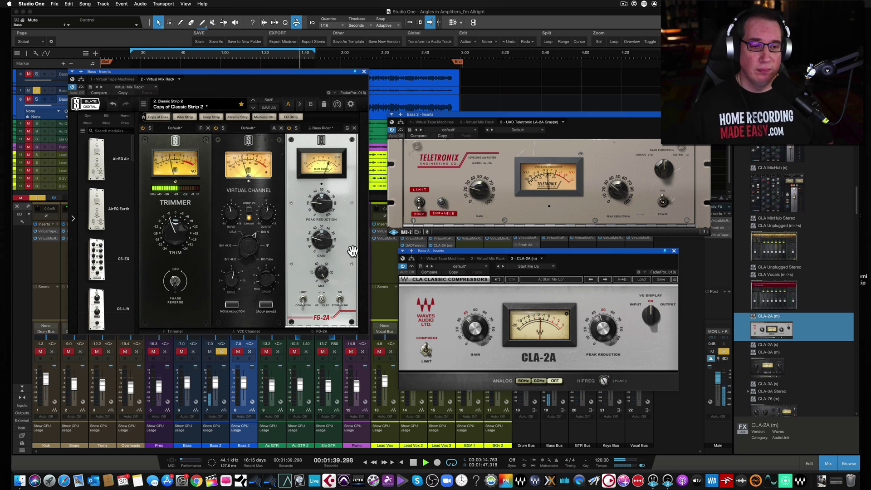
Solo Bass 3 in place of Bass 2 and listen to its CLA-2A in a fresh playback, then stop.
{"action": "key", "text": "space"}
{"action": "left_click", "coordinate": [221, 352]}
{"action": "left_click", "coordinate": [250, 352]}
{"action": "key", "text": "space"}
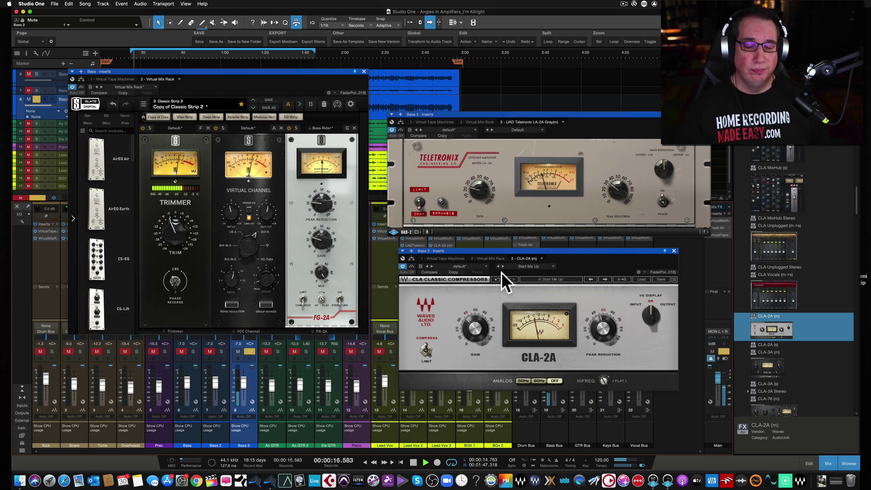
{"action": "left_click_drag", "start_coordinate": [486, 252], "coordinate": [485, 248]}
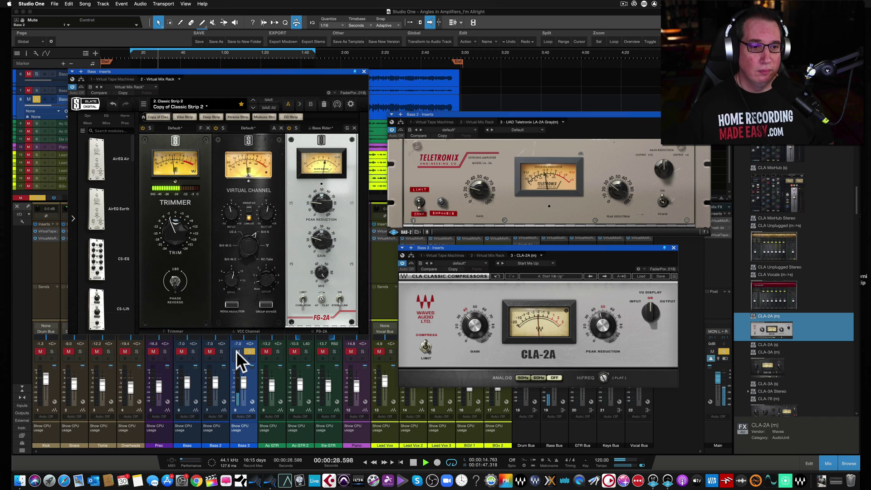
{"action": "key", "text": "space"}
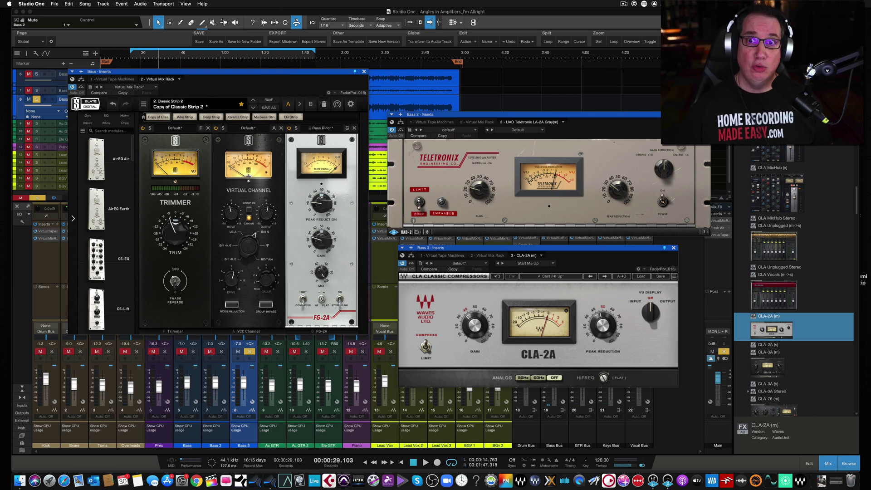
Close the plug-in windows of Bass 2, Bass 3 and Bass.
{"action": "left_click", "coordinate": [707, 114]}
{"action": "left_click", "coordinate": [674, 248]}
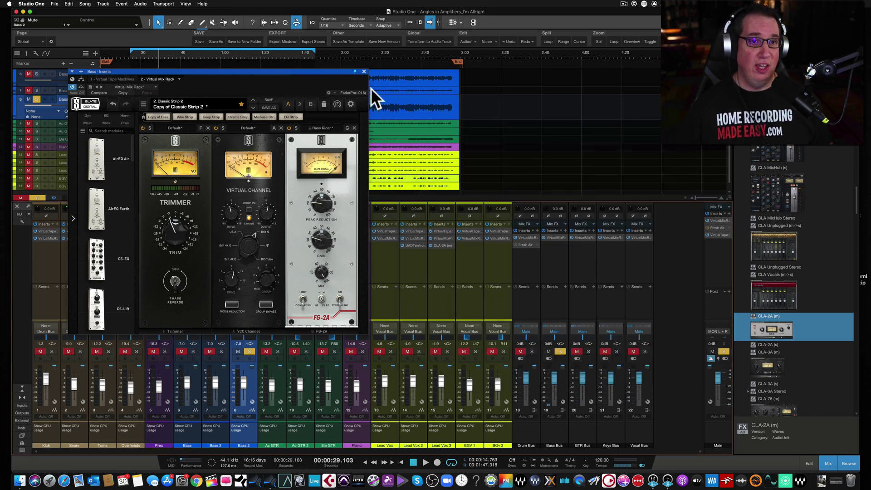
{"action": "left_click", "coordinate": [363, 71]}
Place the playhead at about 17 s and solo Lead Vox in place of Bass 3.
{"action": "left_click", "coordinate": [137, 53]}
{"action": "left_click", "coordinate": [134, 55]}
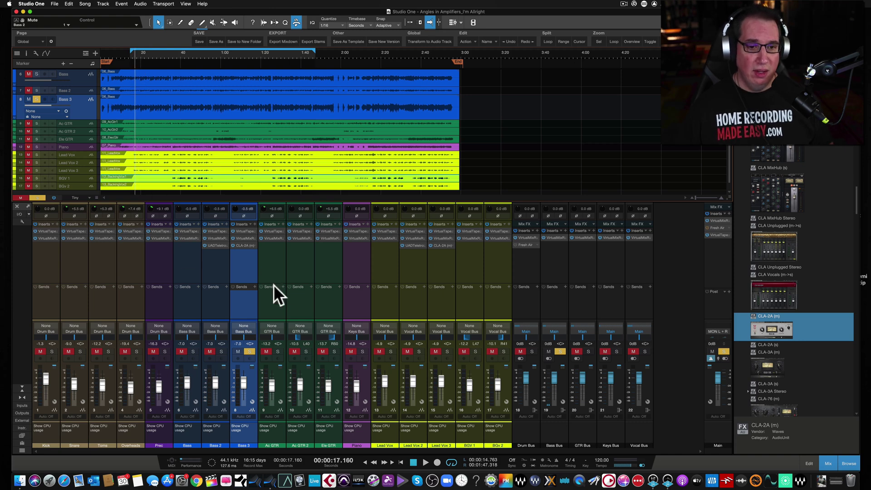
{"action": "left_click", "coordinate": [390, 352]}
{"action": "left_click", "coordinate": [249, 352]}
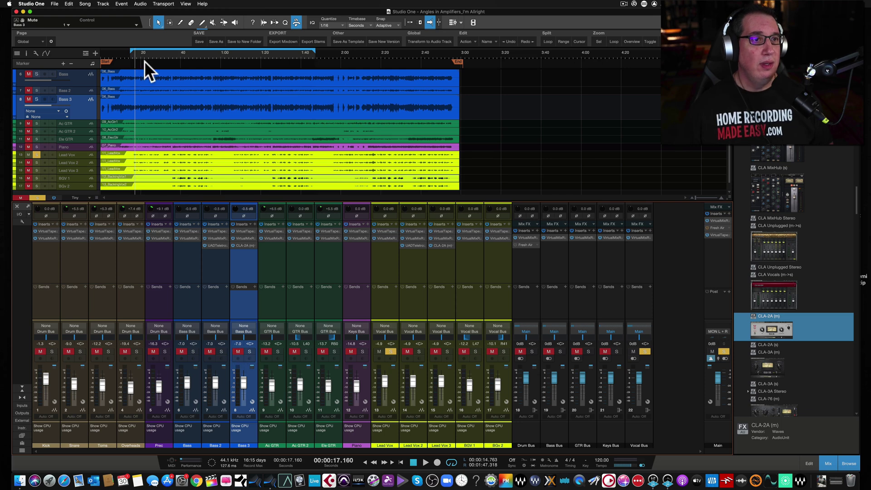
Shorten the loop range so it ends at 1:01.870 and select the Lead Vox channel.
{"action": "scroll", "coordinate": [145, 53], "scroll_direction": "up", "scroll_amount": 3}
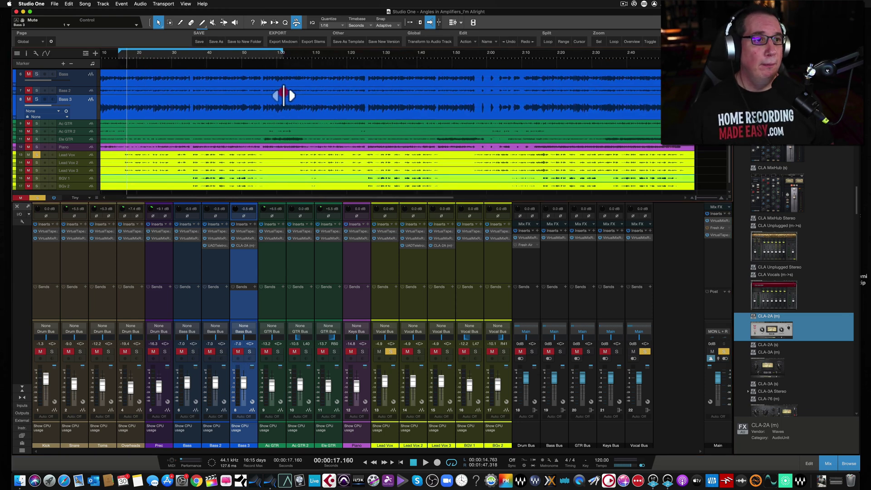
{"action": "left_click", "coordinate": [388, 258]}
{"action": "key", "text": "Down"}
{"action": "key", "text": "Down"}
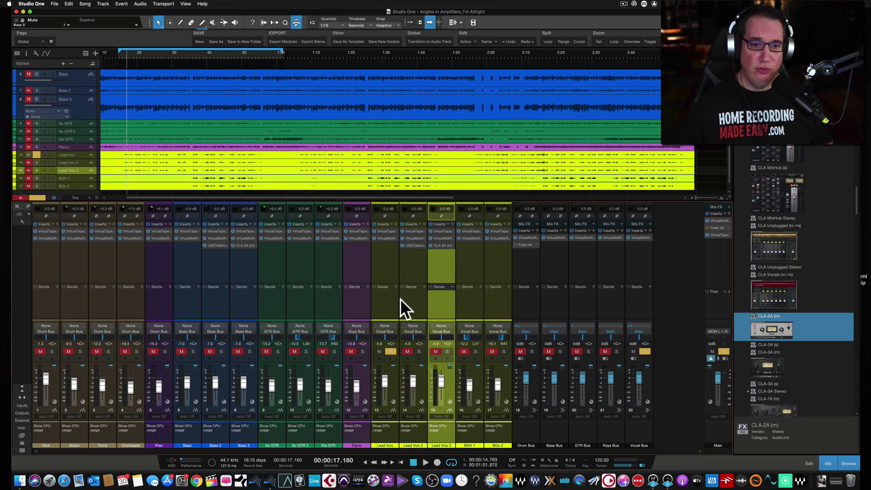
{"action": "left_click", "coordinate": [392, 301]}
Open Lead Vox's Virtual Mix Rack, Lead Vox 2's Teletronix LA-2A and Lead Vox 3's CLA-2A, stacking the latter two beside the rack.
{"action": "left_click", "coordinate": [383, 239]}
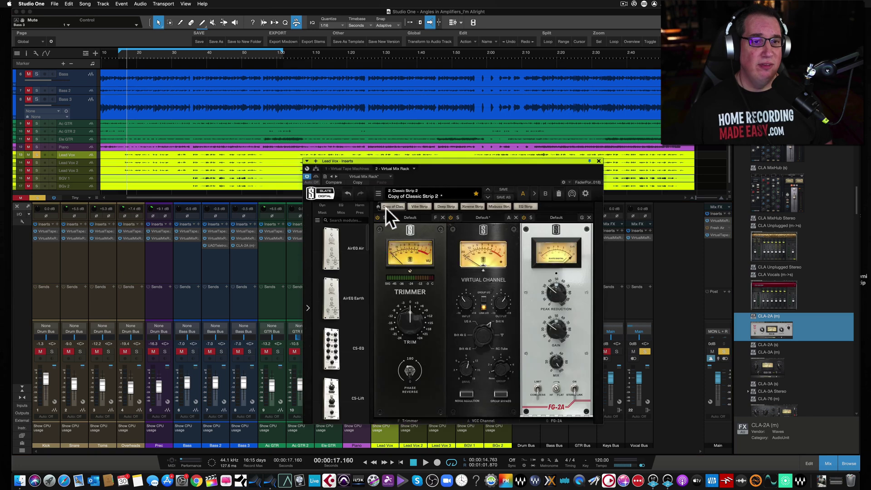
{"action": "left_click_drag", "start_coordinate": [386, 160], "coordinate": [132, 82]}
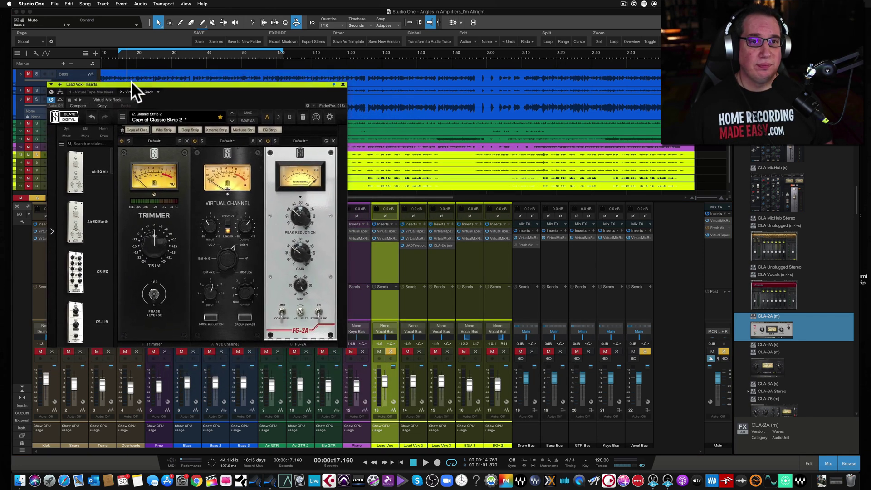
{"action": "left_click", "coordinate": [412, 246]}
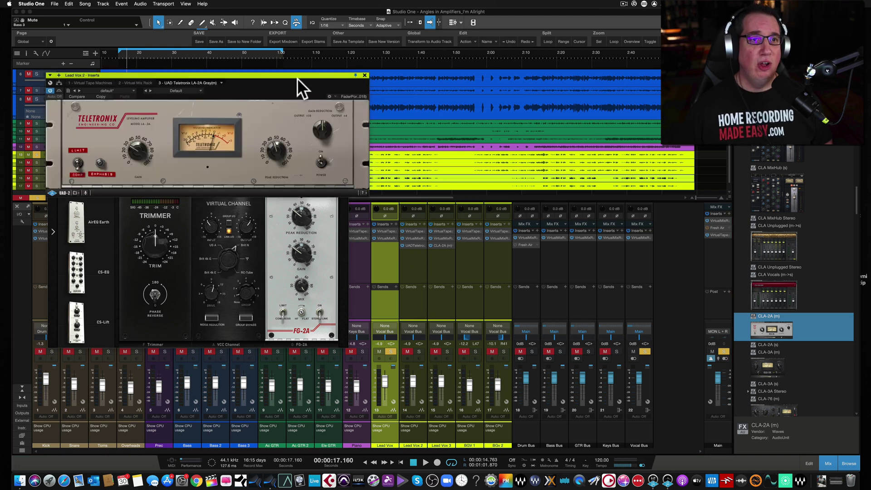
{"action": "left_click_drag", "start_coordinate": [293, 75], "coordinate": [609, 84]}
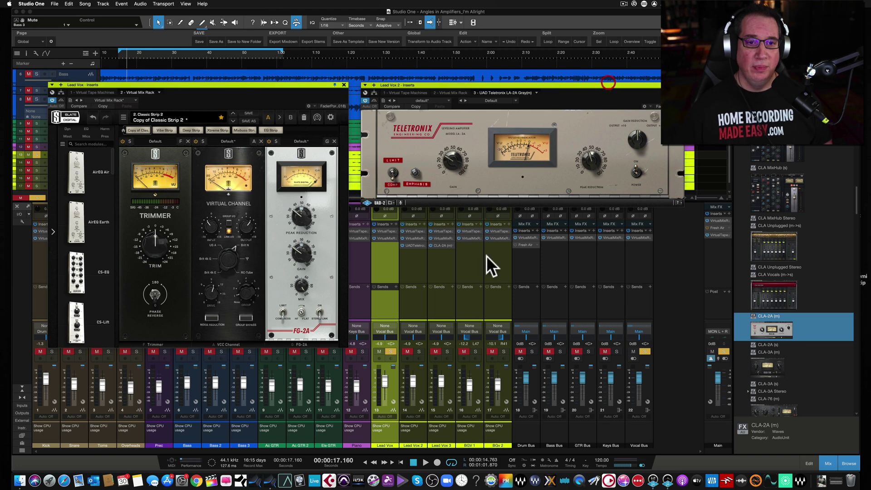
{"action": "left_click", "coordinate": [439, 246]}
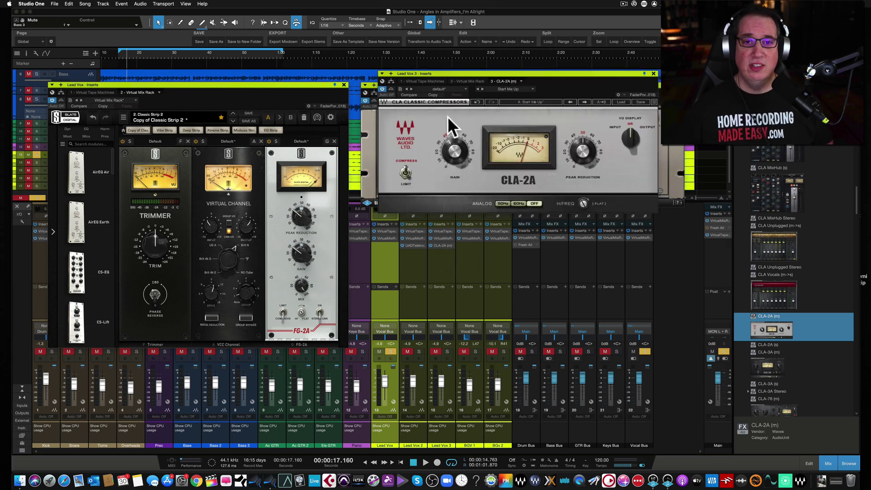
{"action": "left_click_drag", "start_coordinate": [451, 73], "coordinate": [483, 210]}
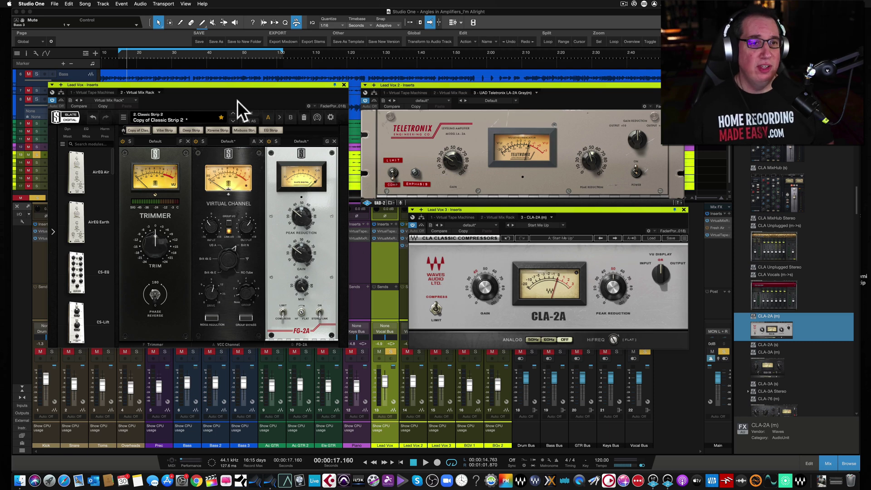
{"action": "left_click_drag", "start_coordinate": [241, 82], "coordinate": [241, 81]}
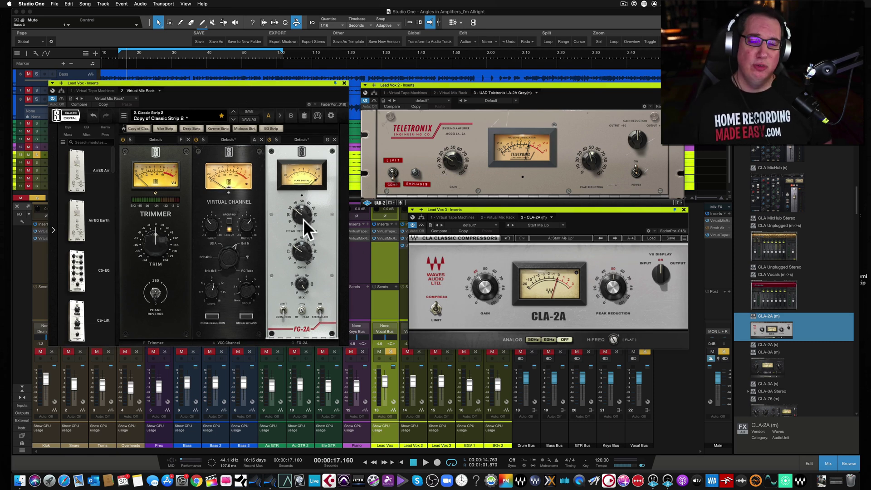
Listen to the soloed Lead Vox track, stop, and return the playhead to about 19 s.
{"action": "key", "text": "space"}
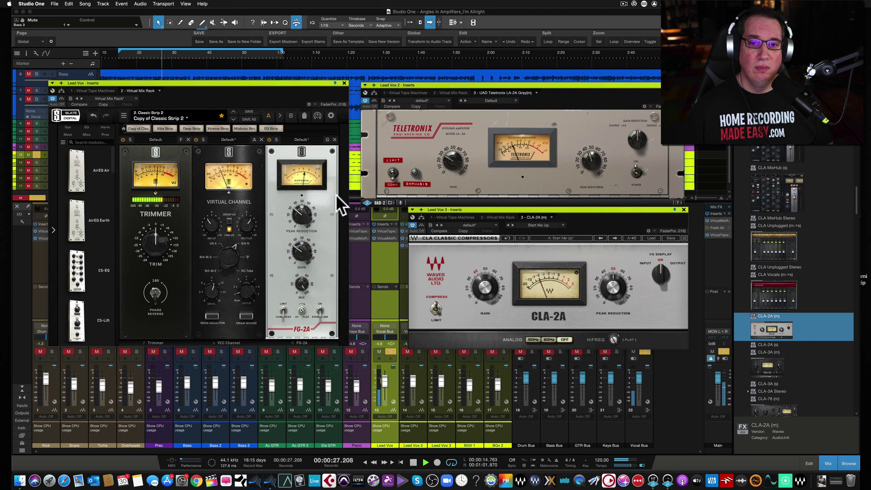
{"action": "key", "text": "space"}
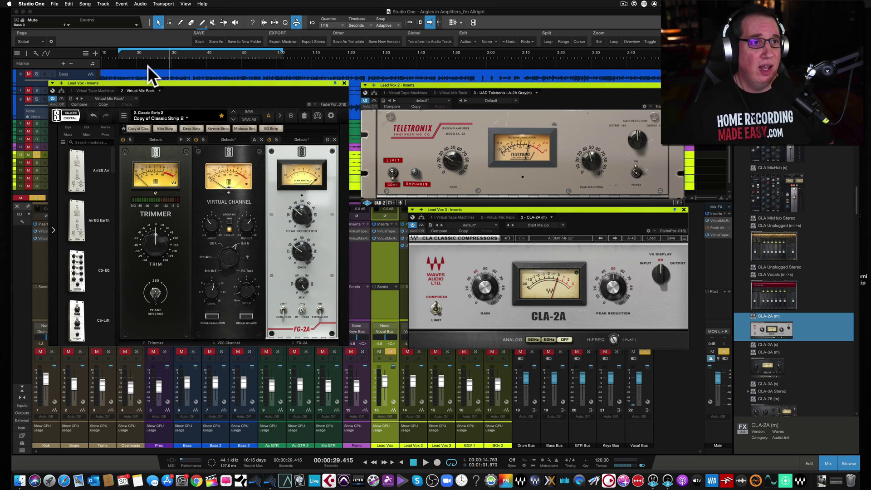
{"action": "left_click", "coordinate": [134, 53]}
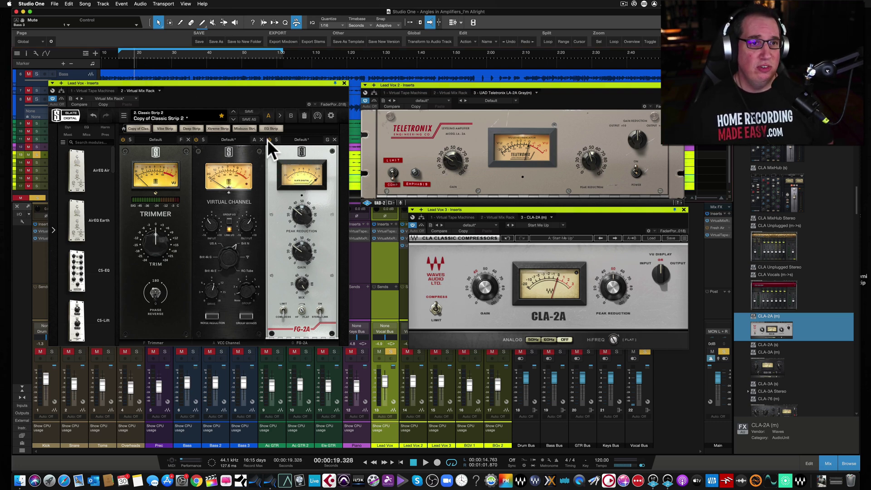
Play Lead Vox while switching its FG-2A module off and on twice to compare the sound, then stop playback.
{"action": "key", "text": "space"}
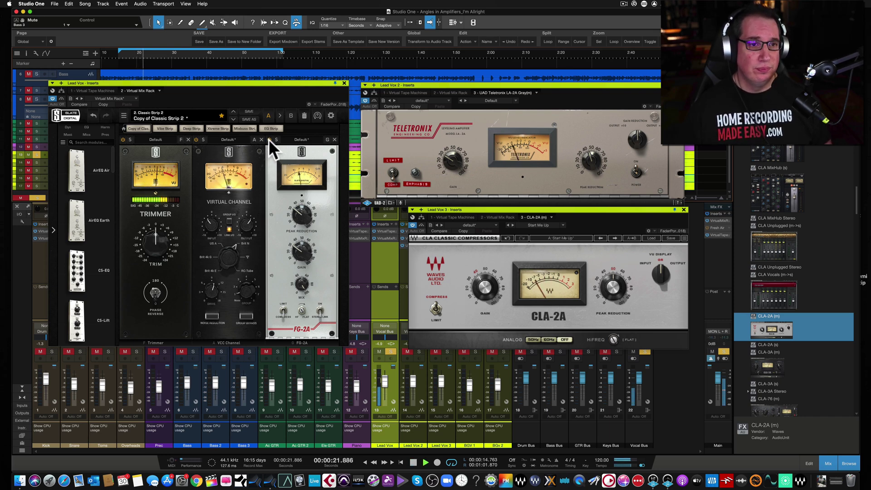
{"action": "left_click", "coordinate": [269, 139]}
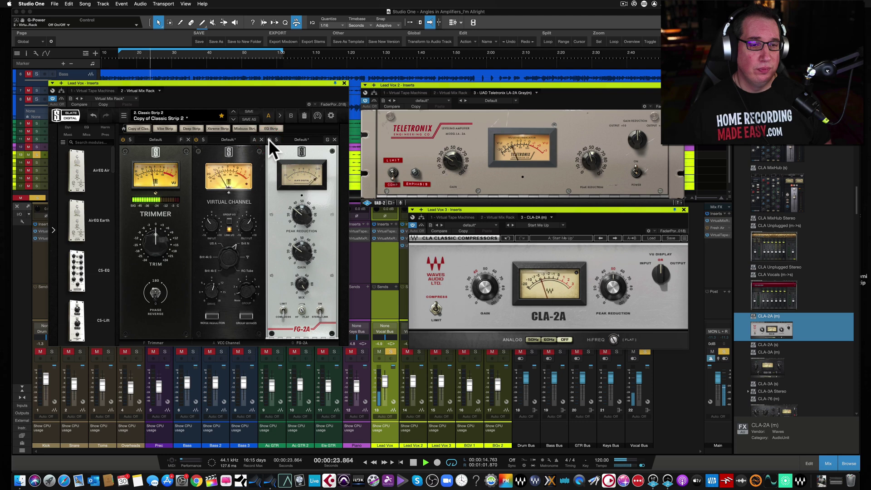
{"action": "left_click", "coordinate": [268, 140]}
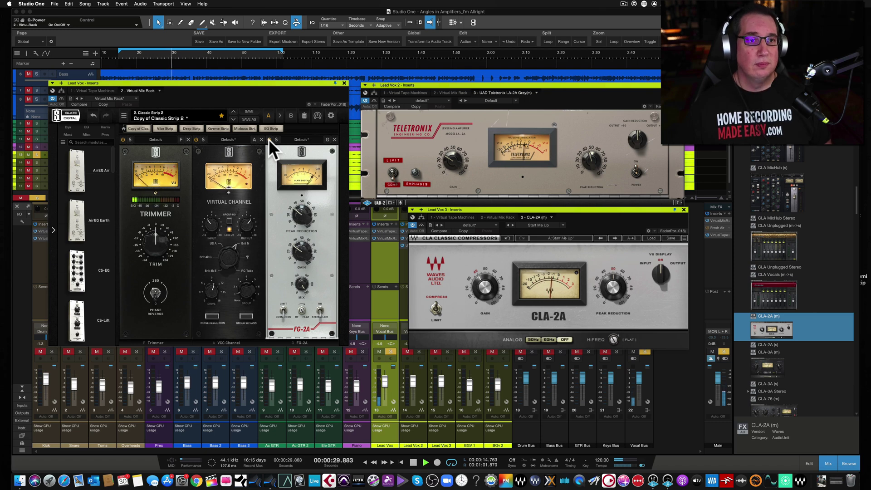
{"action": "left_click", "coordinate": [268, 139]}
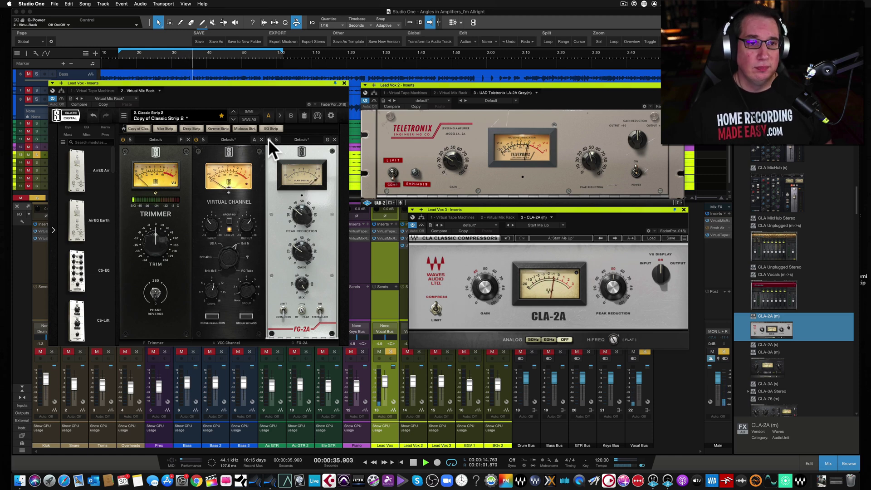
{"action": "left_click", "coordinate": [268, 139]}
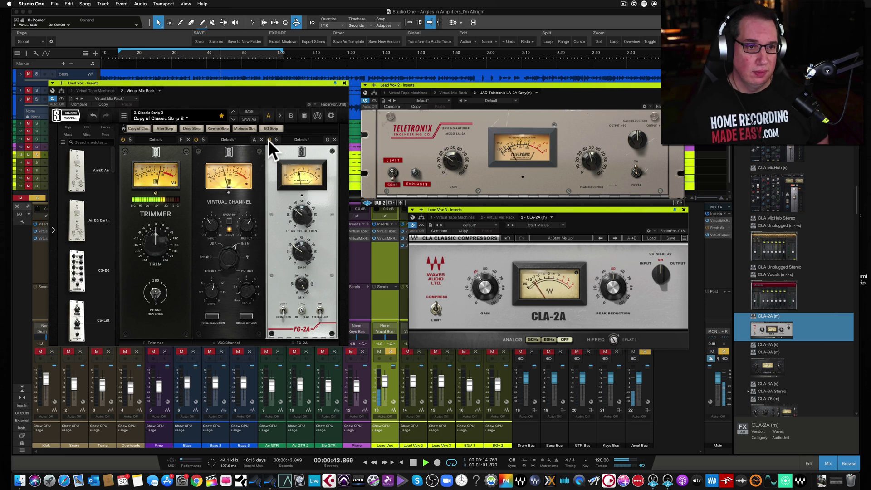
{"action": "key", "text": "space"}
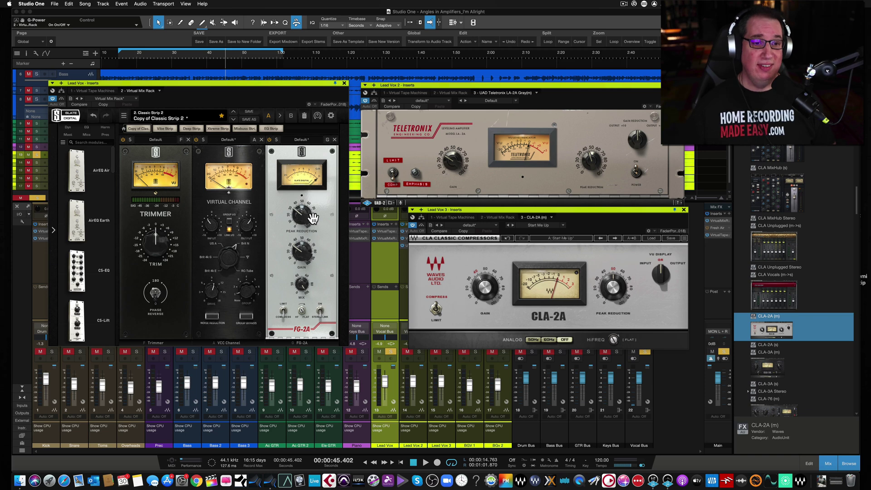
Solo the Lead Vox 2 channel instead of Lead Vox and set the playhead to about 18 s.
{"action": "left_click_drag", "start_coordinate": [284, 82], "coordinate": [285, 80]}
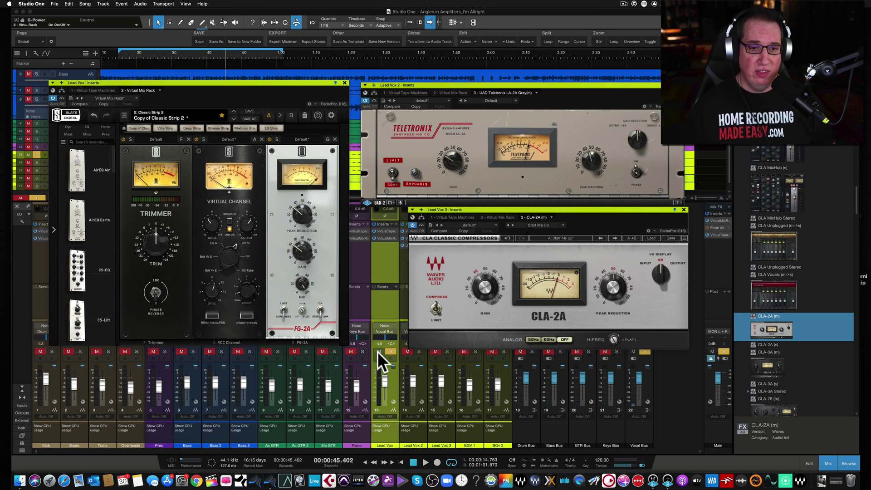
{"action": "left_click", "coordinate": [418, 351]}
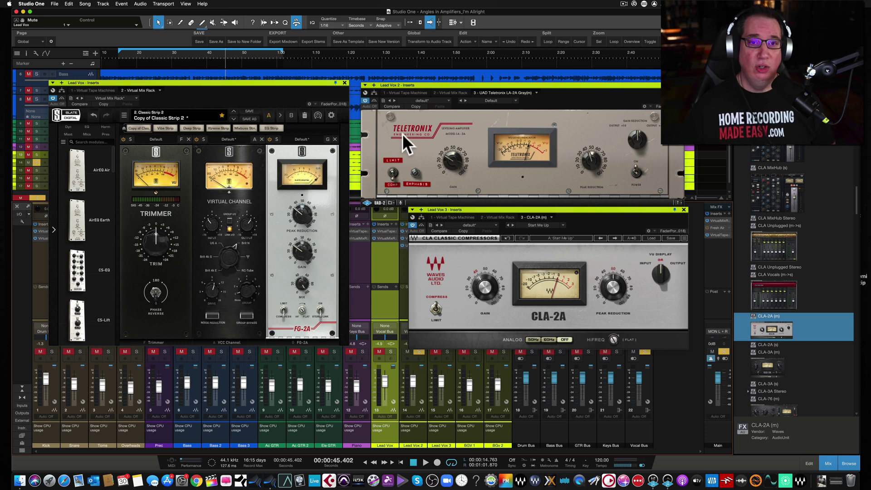
{"action": "left_click", "coordinate": [424, 86]}
{"action": "left_click", "coordinate": [130, 53]}
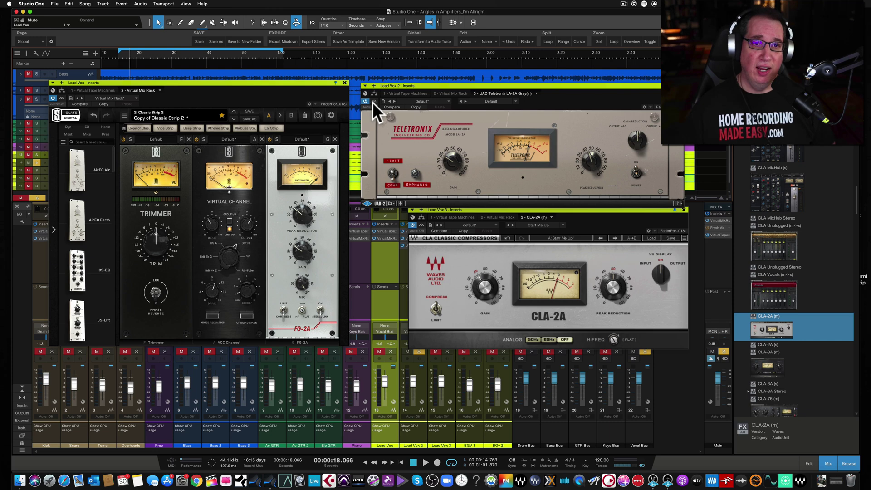
Play Lead Vox 2 while switching the Teletronix LA-2A's bypass on and off to compare the sound, then stop playback.
{"action": "key", "text": "space"}
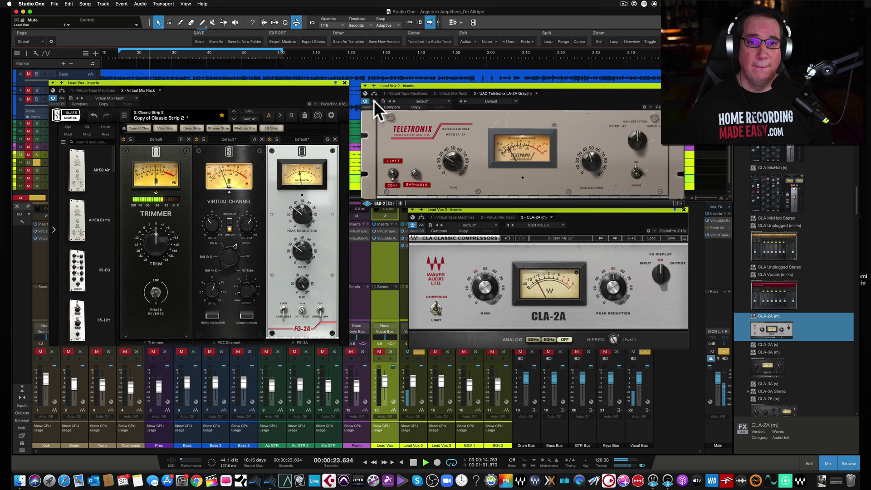
{"action": "left_click", "coordinate": [373, 101]}
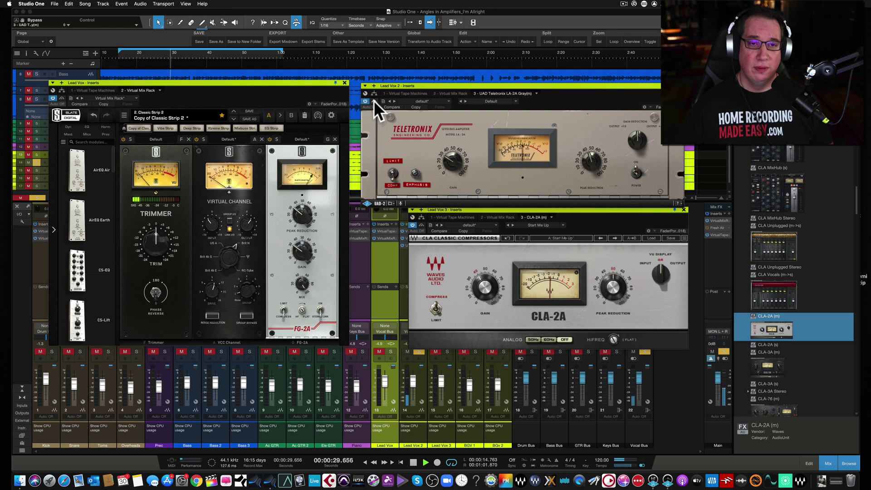
{"action": "left_click", "coordinate": [374, 101]}
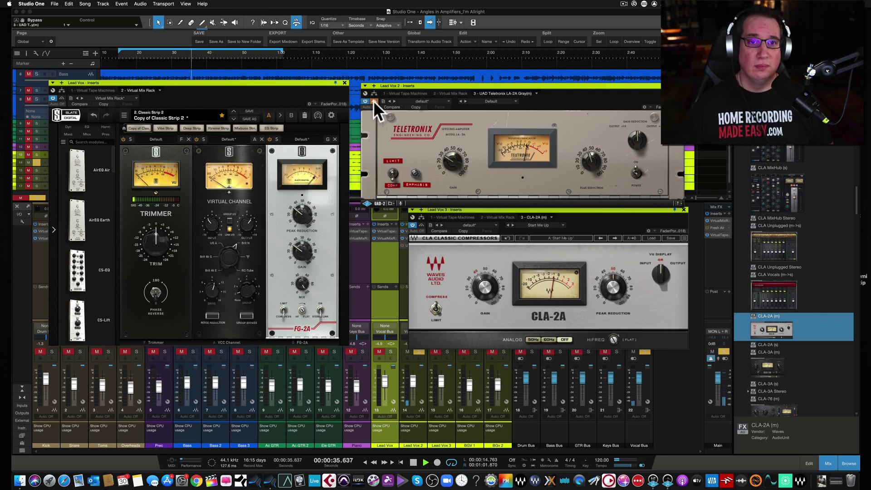
{"action": "left_click", "coordinate": [374, 101]}
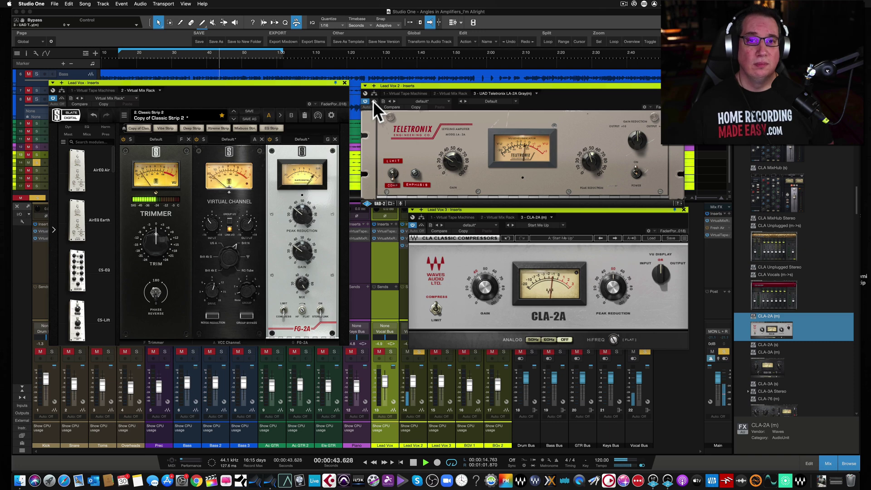
{"action": "key", "text": "space"}
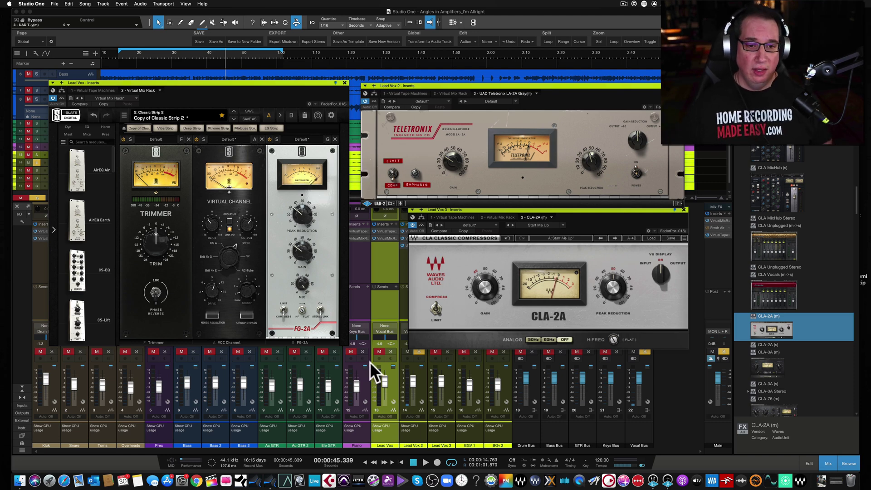
Mute Lead Vox 2, solo Lead Vox 3 and return the playhead to just after the loop start.
{"action": "left_click", "coordinate": [408, 351]}
{"action": "left_click", "coordinate": [447, 352]}
{"action": "left_click_drag", "start_coordinate": [451, 213], "coordinate": [431, 213]}
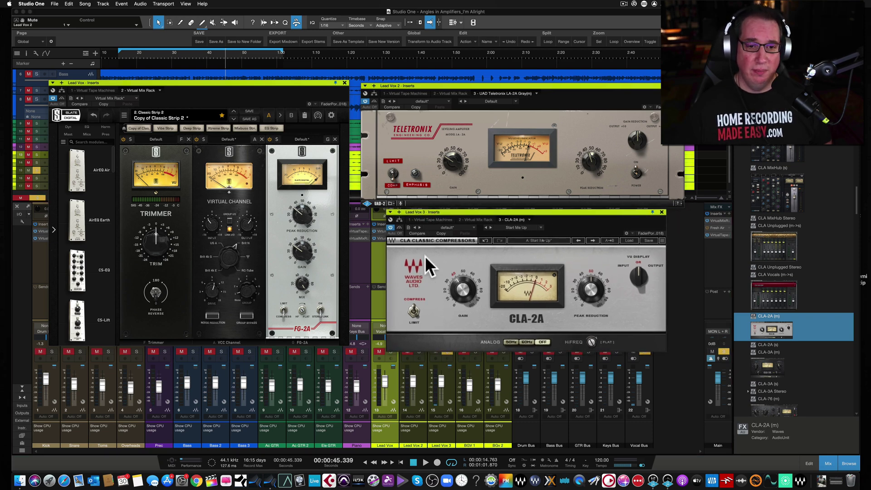
{"action": "left_click", "coordinate": [123, 55]}
Play Lead Vox 3 while repeatedly bypassing and re-enabling the CLA-2A to compare the sound, then stop playback.
{"action": "key", "text": "space"}
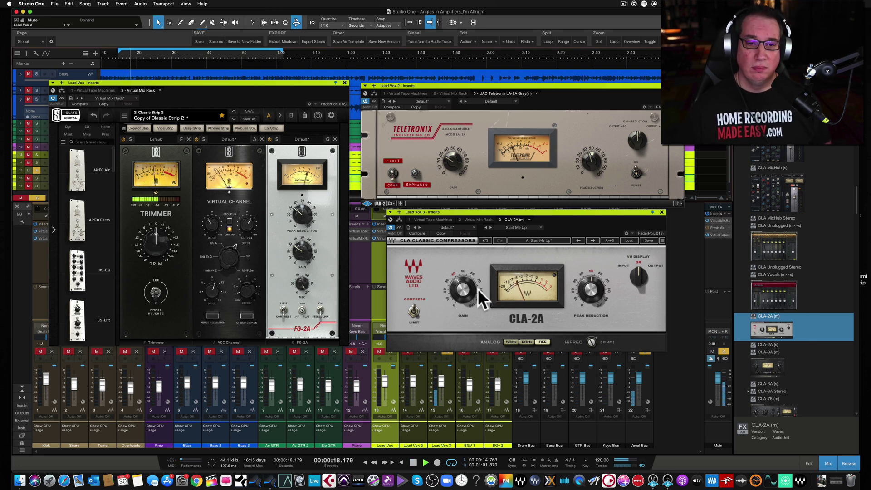
{"action": "left_click", "coordinate": [399, 227]}
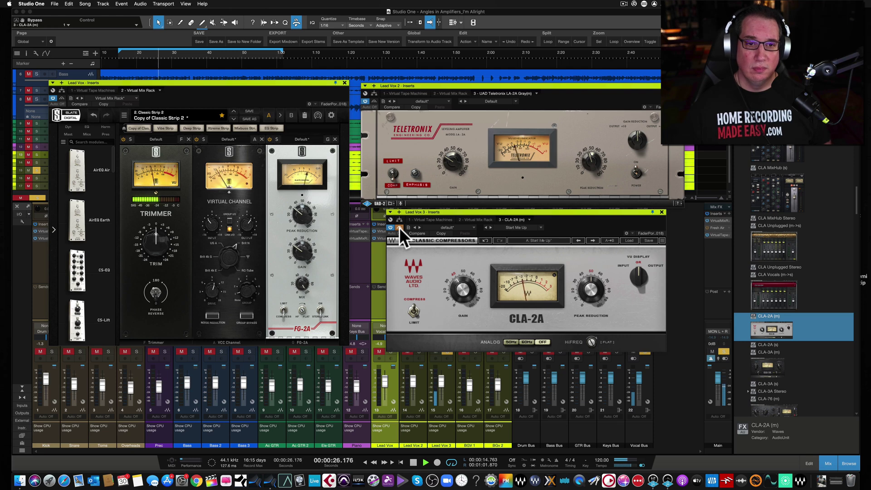
{"action": "left_click", "coordinate": [399, 227]}
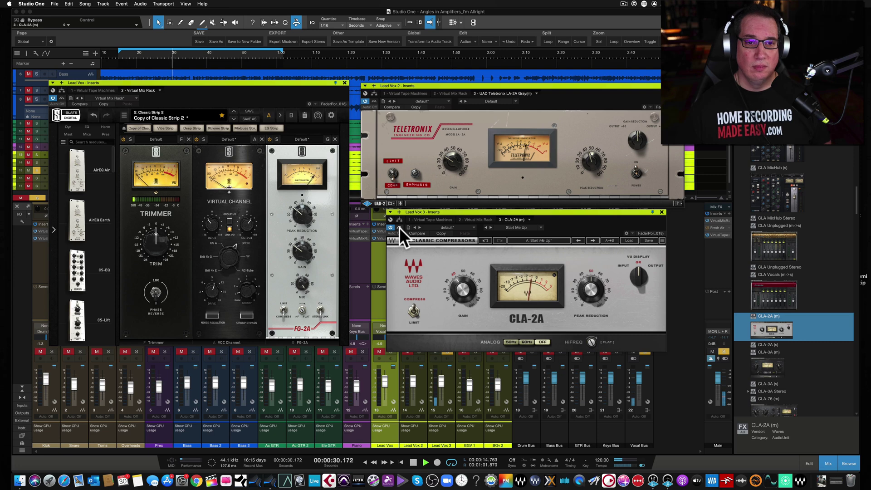
{"action": "left_click", "coordinate": [399, 228]}
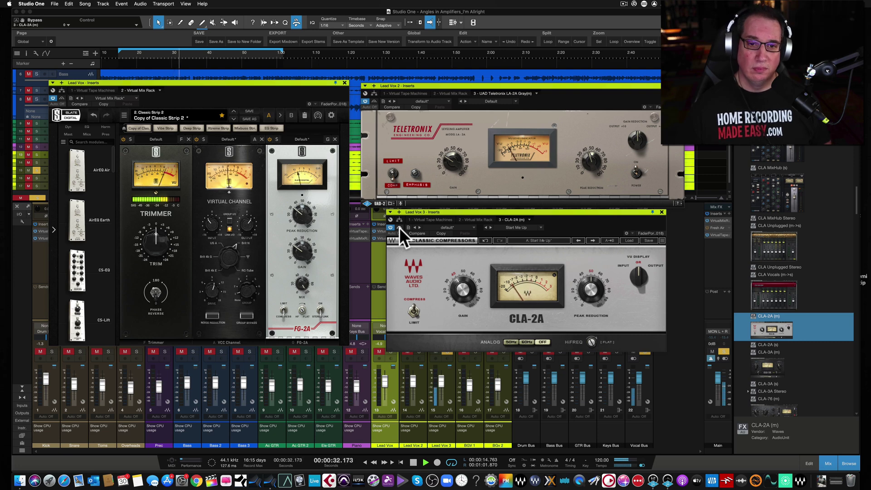
{"action": "left_click", "coordinate": [400, 228]}
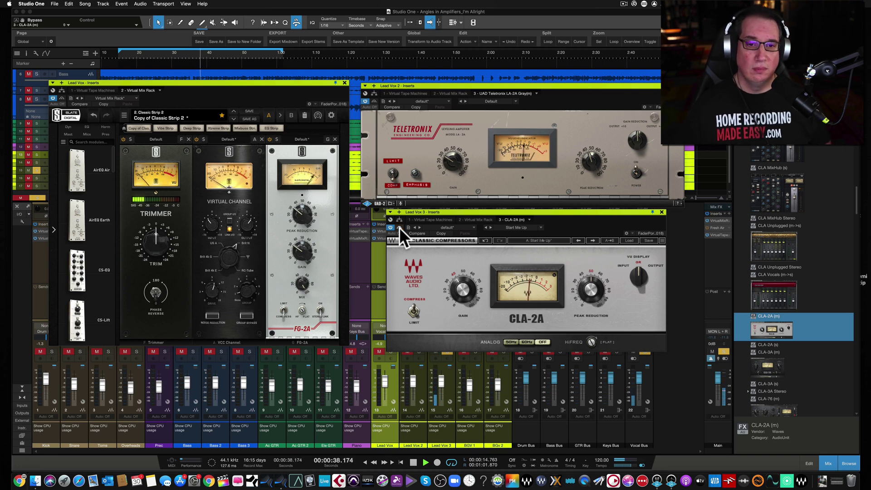
{"action": "left_click", "coordinate": [400, 228]}
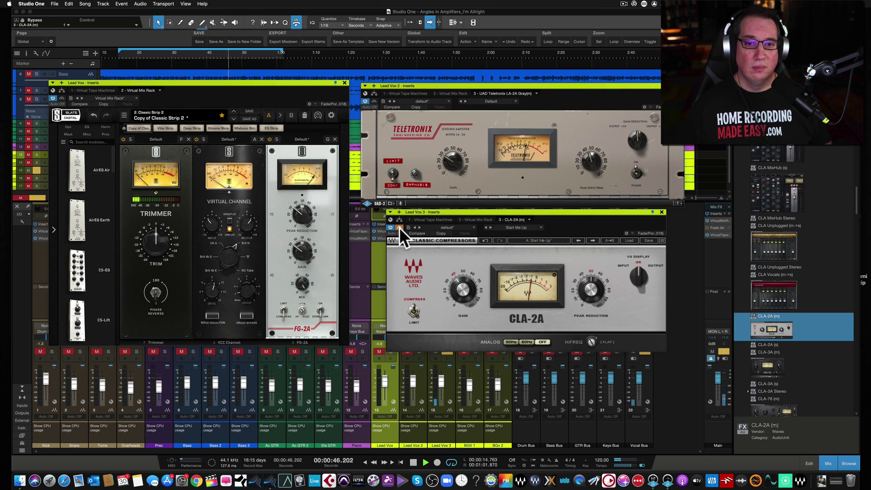
{"action": "left_click", "coordinate": [399, 227]}
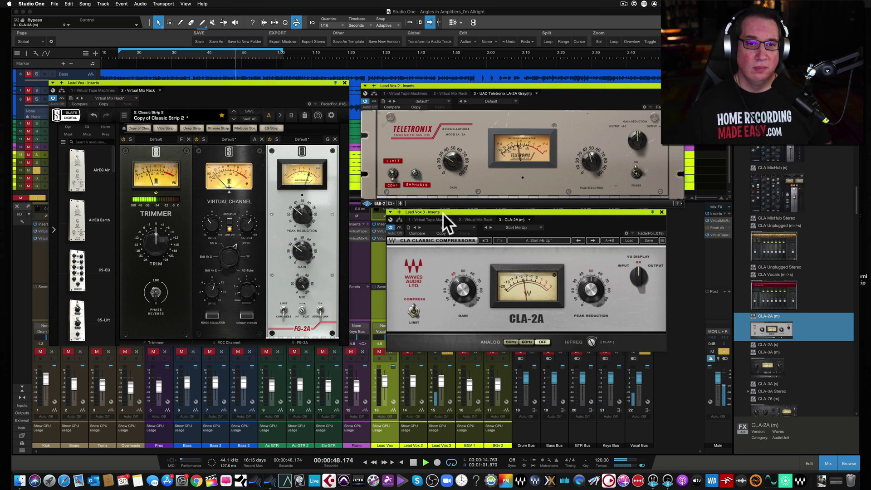
{"action": "left_click_drag", "start_coordinate": [443, 211], "coordinate": [441, 213]}
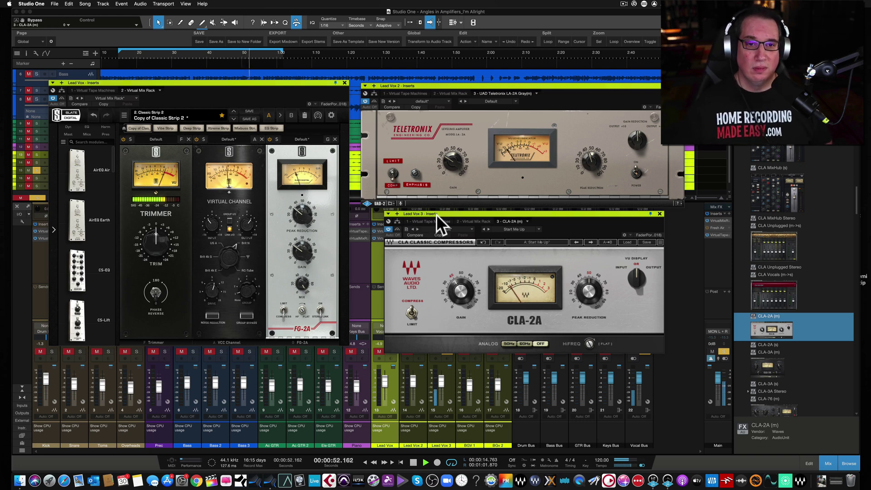
{"action": "left_click_drag", "start_coordinate": [434, 213], "coordinate": [430, 214]}
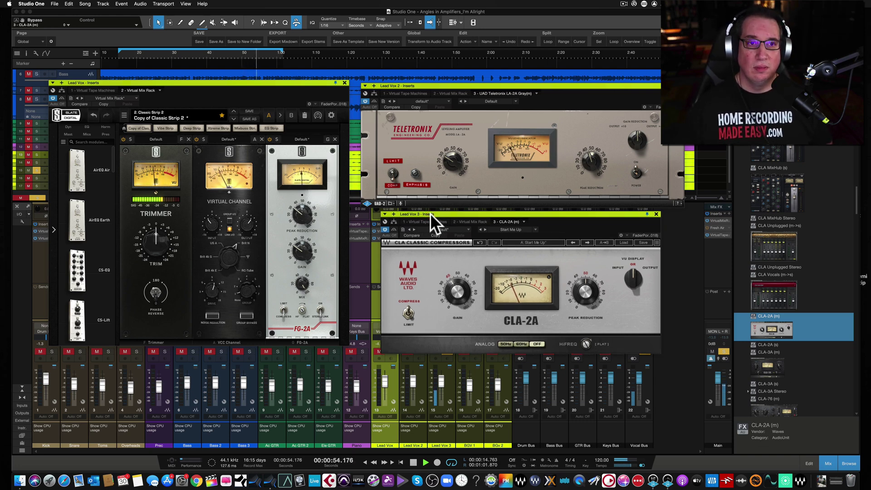
{"action": "key", "text": "space"}
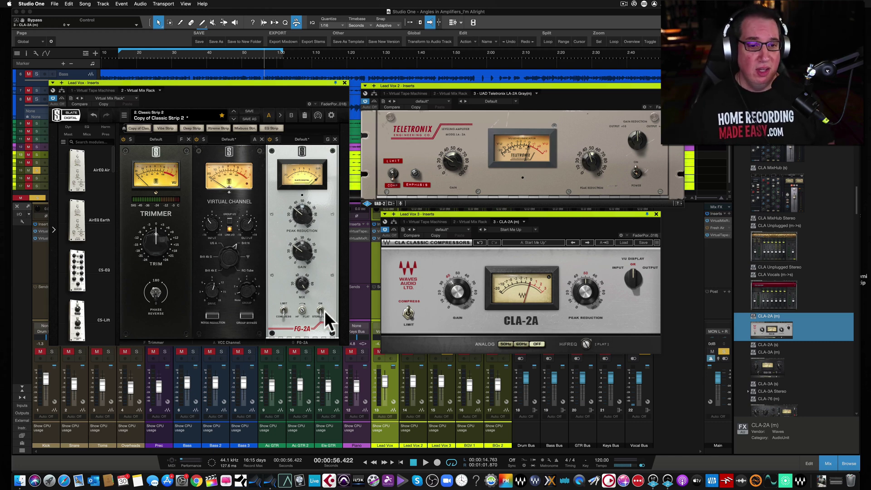
Solo Lead Vox instead of Lead Vox 3 and move the CLA-2A window clear of the three lead vocal channels.
{"action": "left_click_drag", "start_coordinate": [434, 216], "coordinate": [509, 212]}
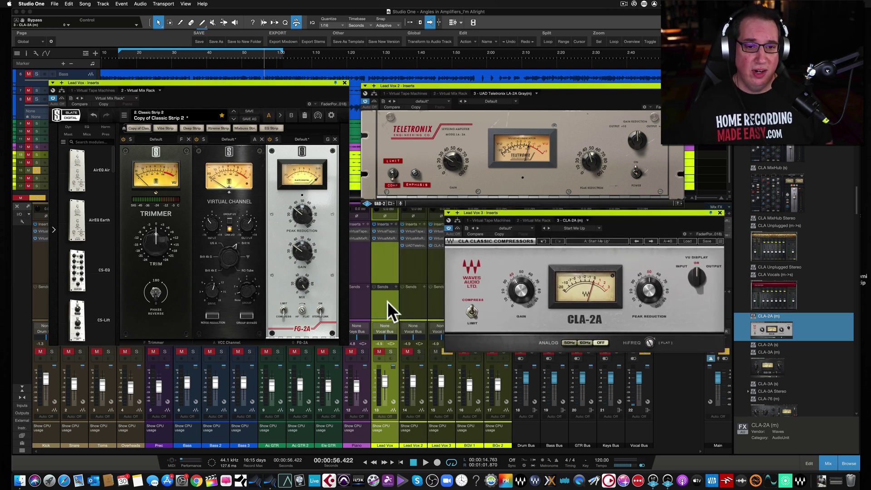
{"action": "left_click", "coordinate": [434, 351]}
{"action": "left_click", "coordinate": [390, 352]}
{"action": "left_click_drag", "start_coordinate": [508, 210], "coordinate": [516, 226]}
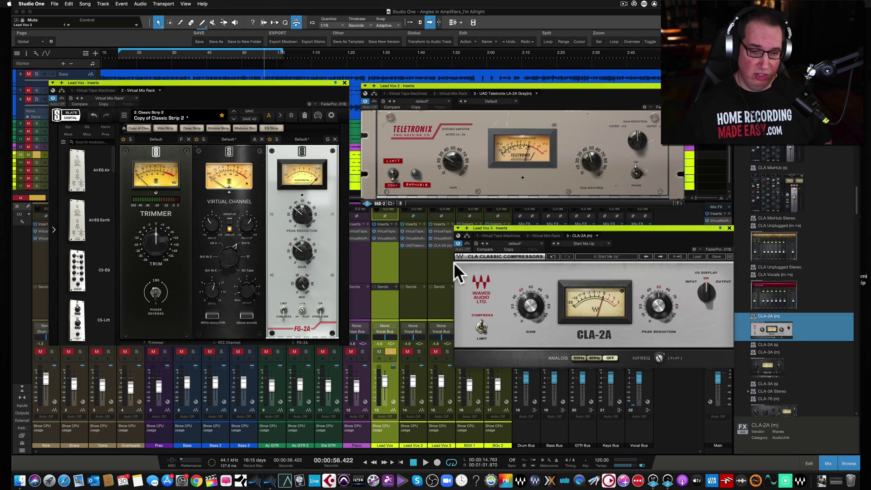
Play from the loop start, switching the solo from Lead Vox to Lead Vox 2 and Lead Vox 3 to compare the compressors, then stop.
{"action": "left_click", "coordinate": [120, 55]}
{"action": "key", "text": "space"}
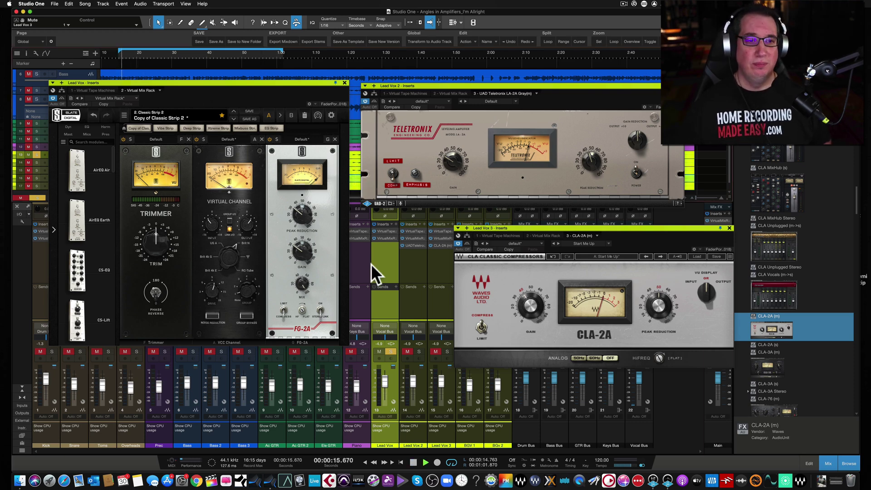
{"action": "left_click", "coordinate": [419, 352]}
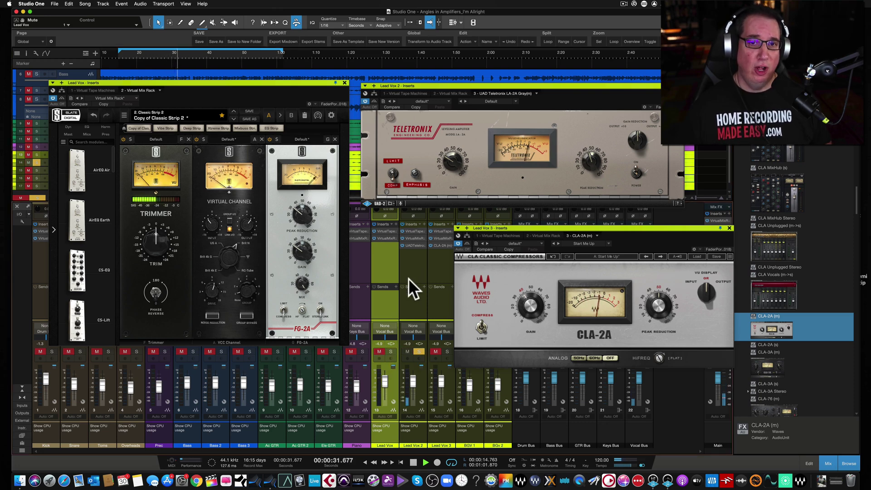
{"action": "left_click", "coordinate": [448, 352]}
{"action": "left_click", "coordinate": [420, 352]}
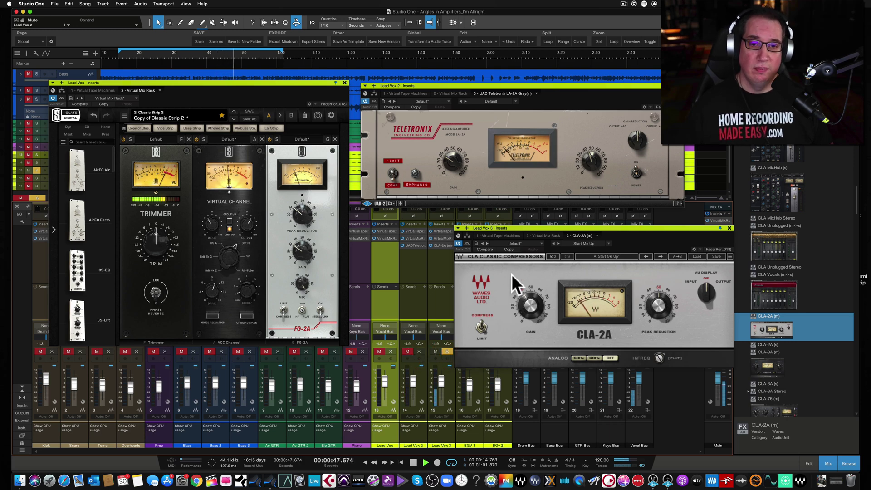
{"action": "left_click_drag", "start_coordinate": [505, 228], "coordinate": [507, 220]}
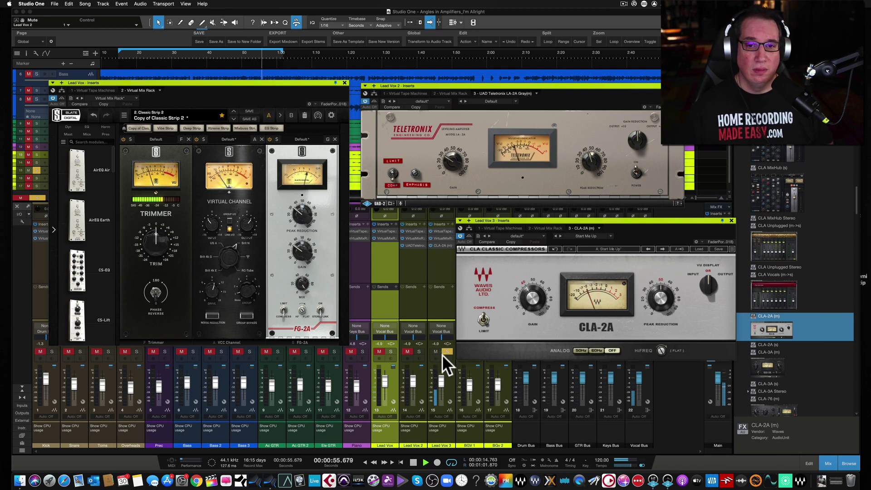
{"action": "key", "text": "space"}
Move the CLA-2A window back beneath the Teletronix LA-2A, beside the Virtual Mix Rack.
{"action": "left_click_drag", "start_coordinate": [510, 222], "coordinate": [435, 224]}
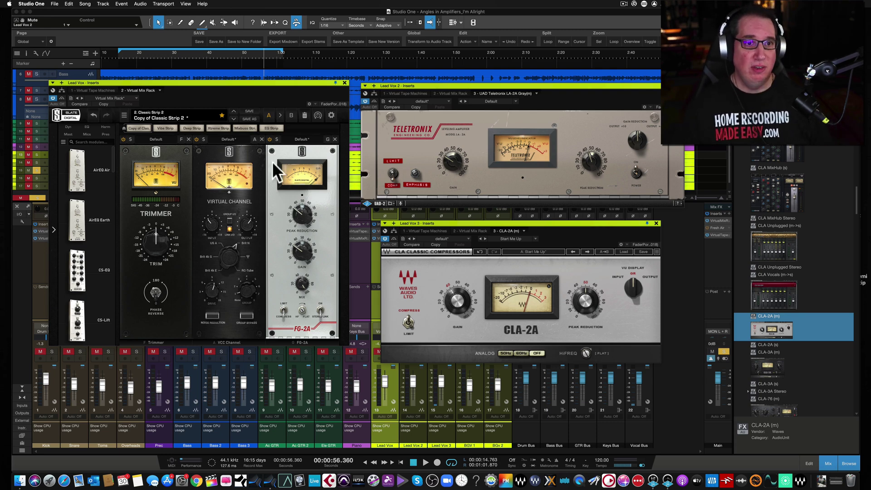
{"action": "left_click_drag", "start_coordinate": [270, 82], "coordinate": [268, 79]}
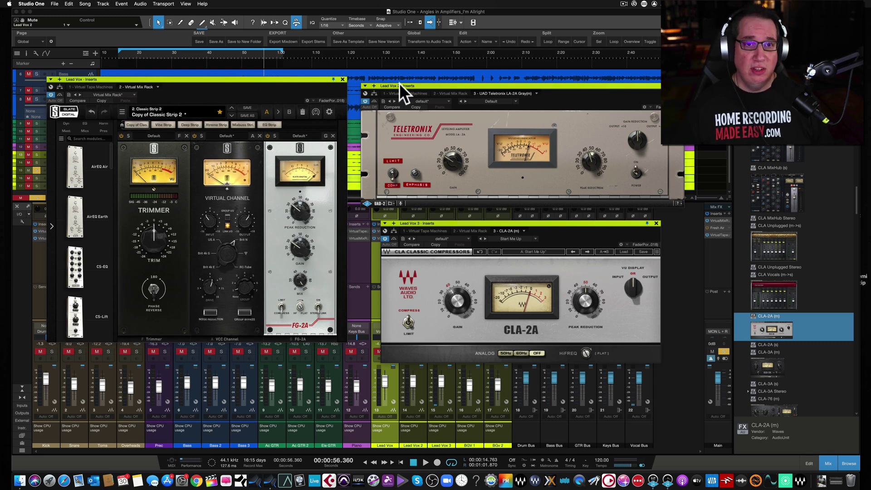
{"action": "left_click_drag", "start_coordinate": [415, 84], "coordinate": [413, 82]}
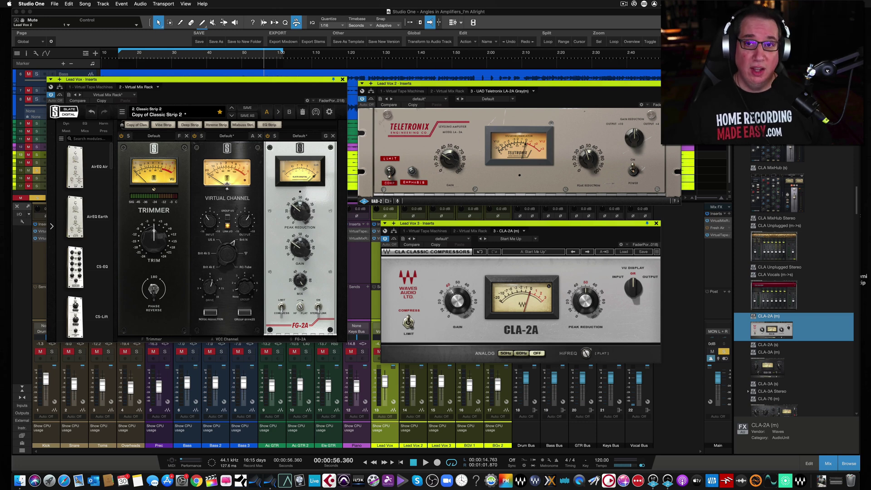
Close the Teletronix LA-2A and CLA-2A windows and move the Virtual Mix Rack window off the track names.
{"action": "left_click", "coordinate": [680, 83]}
{"action": "left_click", "coordinate": [657, 222]}
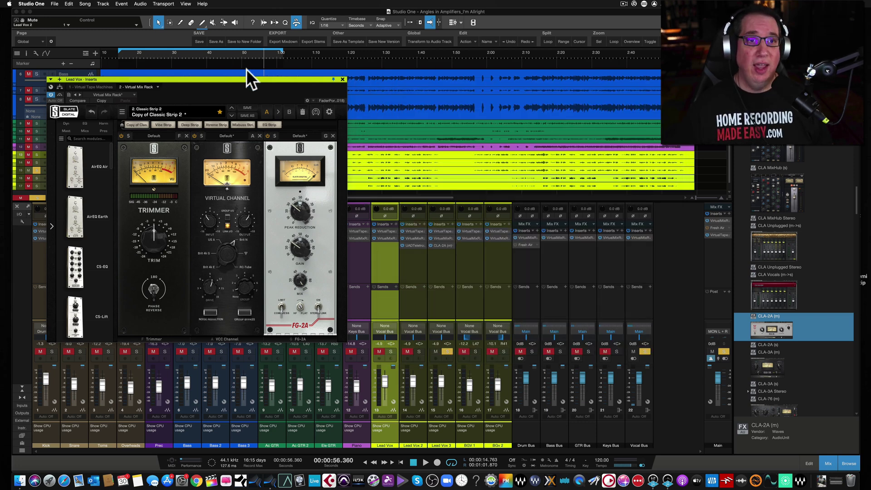
{"action": "left_click_drag", "start_coordinate": [263, 80], "coordinate": [314, 80]}
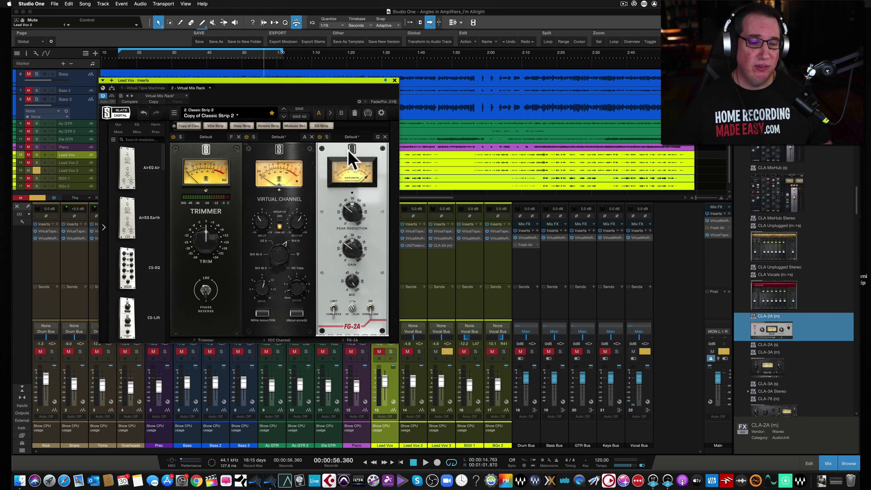
{"action": "left_click_drag", "start_coordinate": [333, 79], "coordinate": [336, 85]}
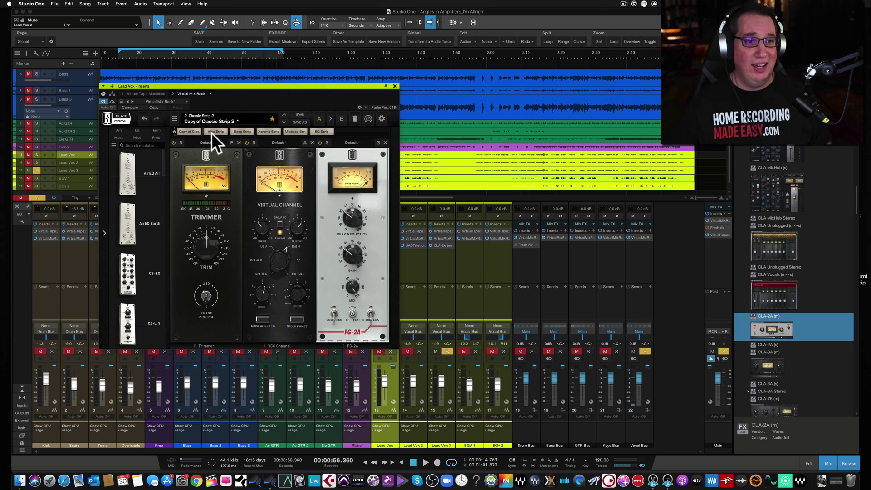
{"action": "mouse_move", "coordinate": [163, 163]}
{"action": "left_mouse_down"}
{"action": "mouse_move", "coordinate": [161, 241]}
{"action": "mouse_move", "coordinate": [173, 152]}
{"action": "left_mouse_up"}
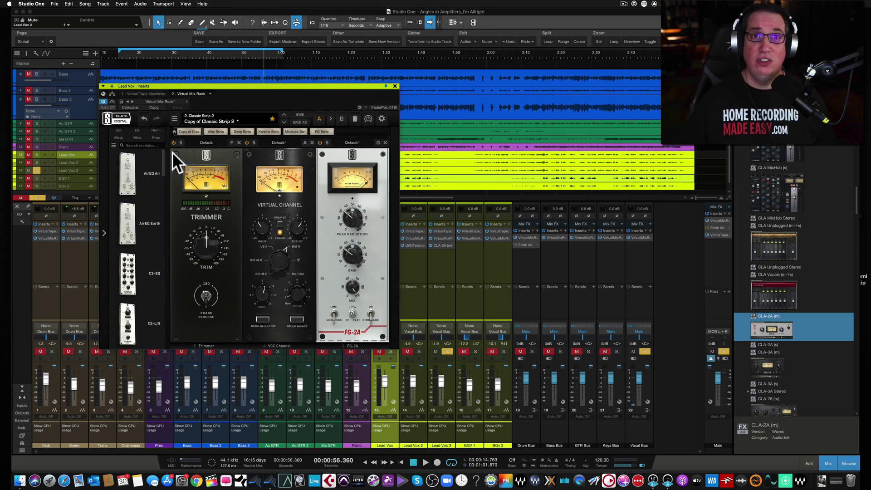
{"action": "left_click_drag", "start_coordinate": [222, 84], "coordinate": [232, 89]}
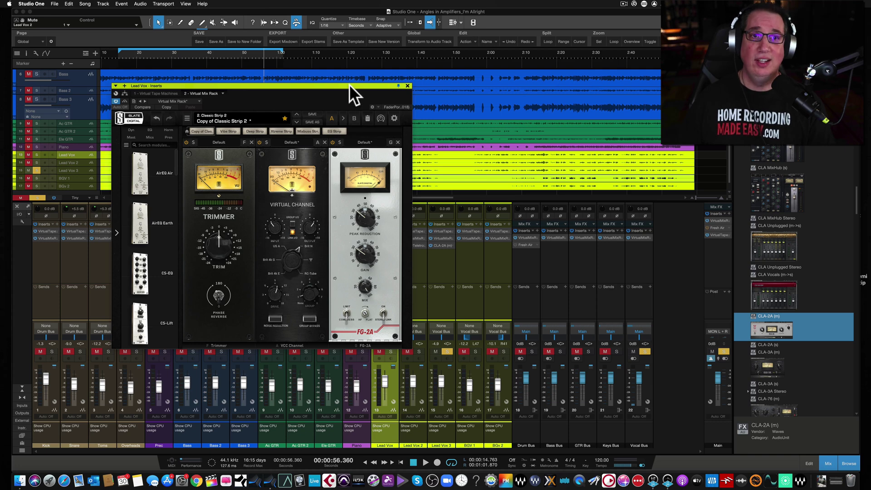
{"action": "left_click_drag", "start_coordinate": [350, 85], "coordinate": [349, 86]}
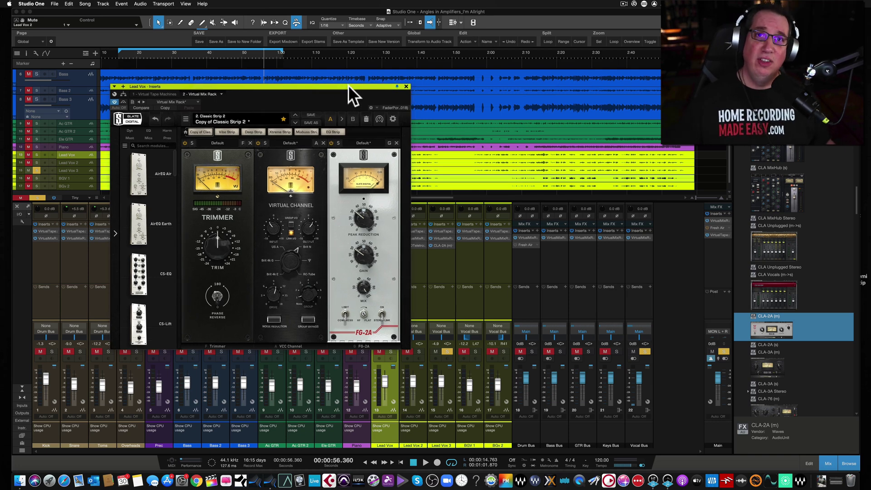